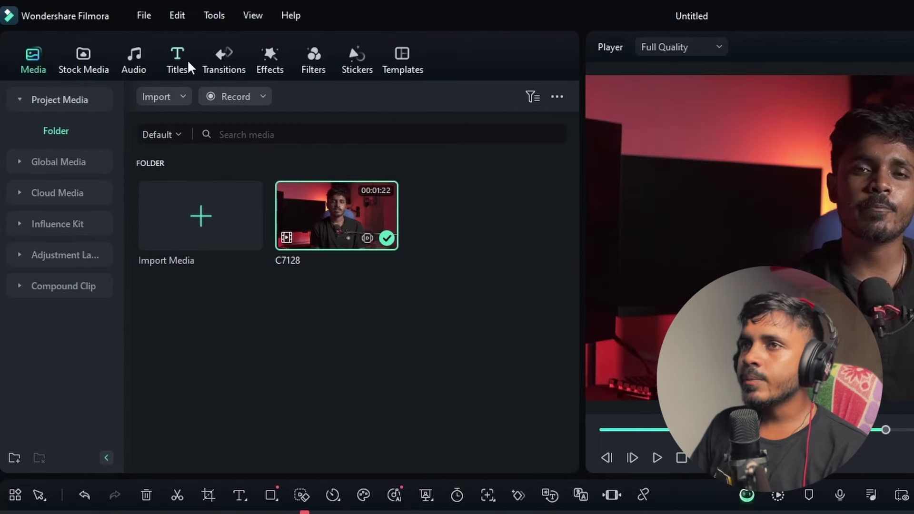
Add the Beautiful Day title on Video 2 above clip C7128 and make it span the clip's full length.
{"action": "left_click", "coordinate": [188, 67]}
{"action": "scroll", "coordinate": [371, 356], "scroll_direction": "up", "scroll_amount": 6}
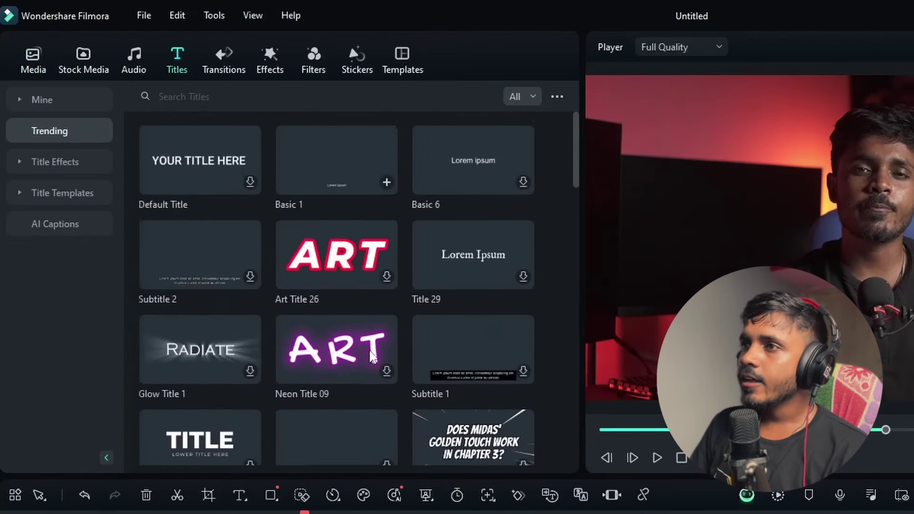
{"action": "scroll", "coordinate": [371, 357], "scroll_direction": "down", "scroll_amount": 3}
{"action": "scroll", "coordinate": [369, 355], "scroll_direction": "up", "scroll_amount": 3}
{"action": "scroll", "coordinate": [380, 358], "scroll_direction": "down", "scroll_amount": 4}
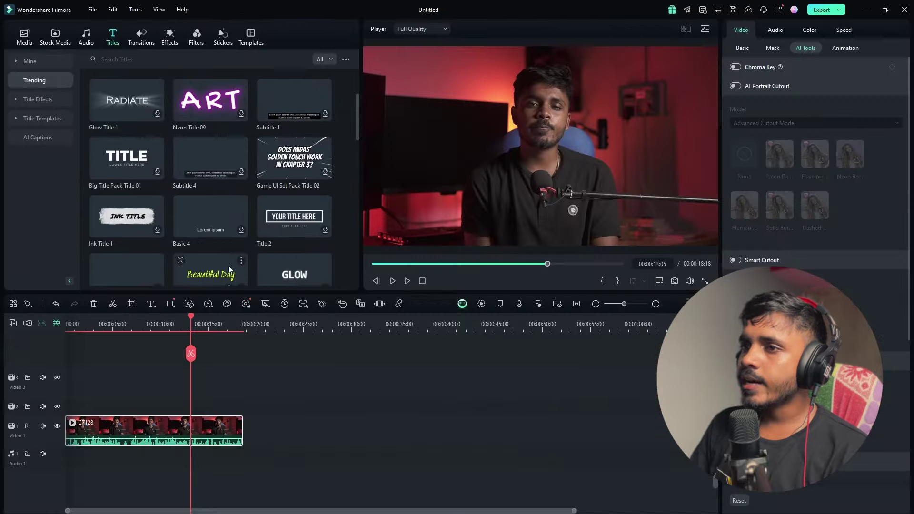
{"action": "left_click_drag", "start_coordinate": [227, 265], "coordinate": [171, 408]}
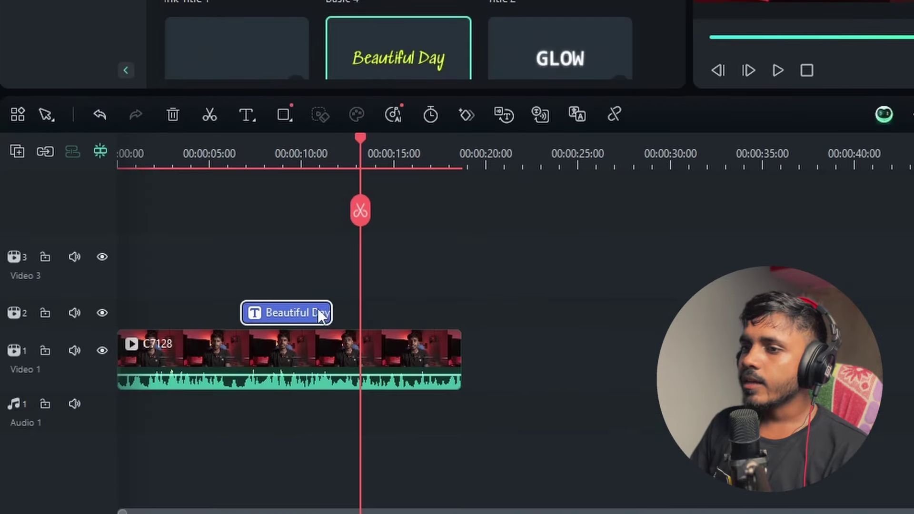
{"action": "left_click_drag", "start_coordinate": [326, 313], "coordinate": [471, 315]}
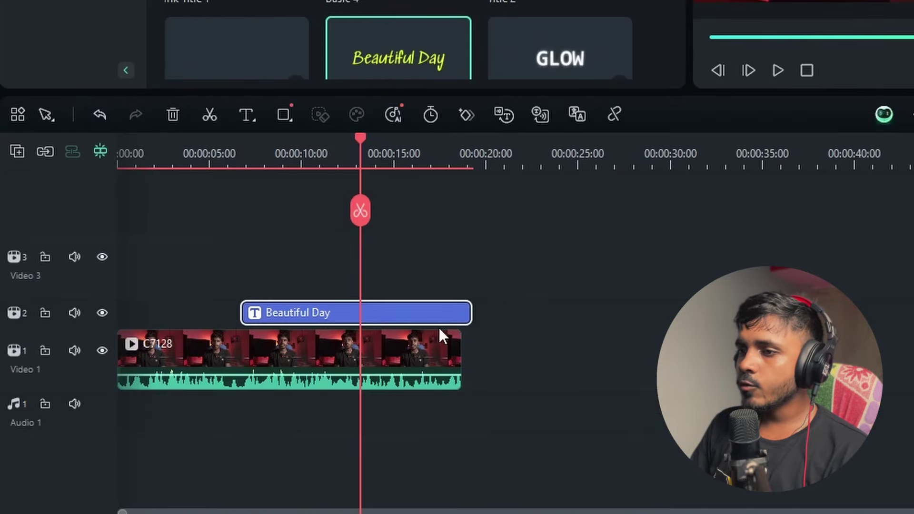
{"action": "left_click_drag", "start_coordinate": [278, 313], "coordinate": [154, 314]}
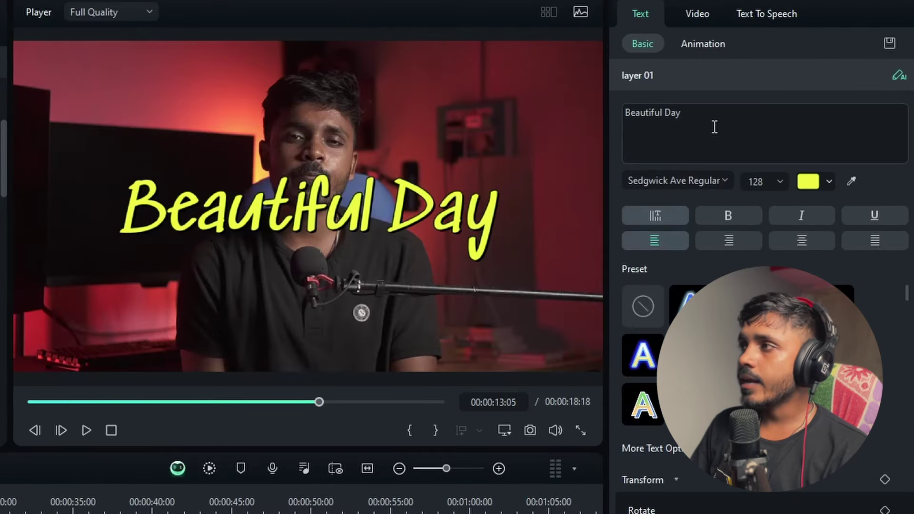
Replace the title text with the creator's full name, enlarge it to size 162 and centre it at head height.
{"action": "left_click_drag", "start_coordinate": [715, 127], "coordinate": [610, 101]}
{"action": "type", "text": "Balaram"}
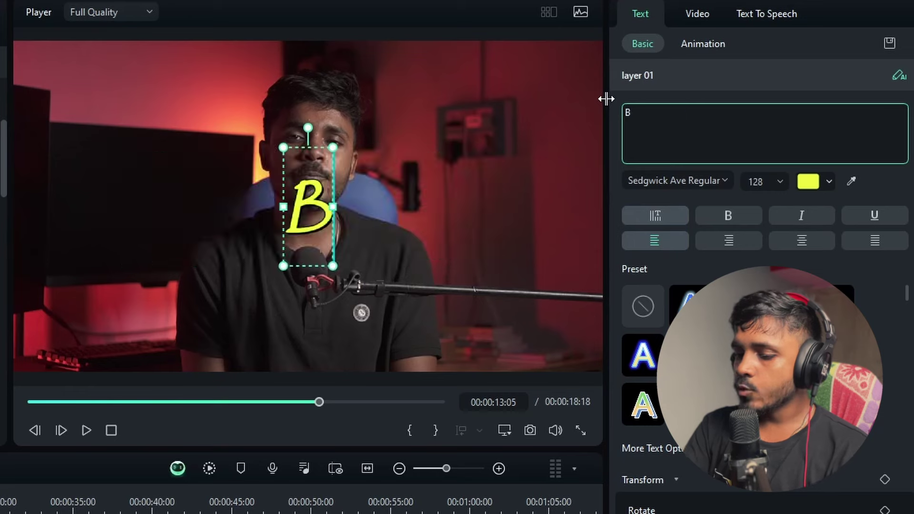
{"action": "type", "text": " Paul"}
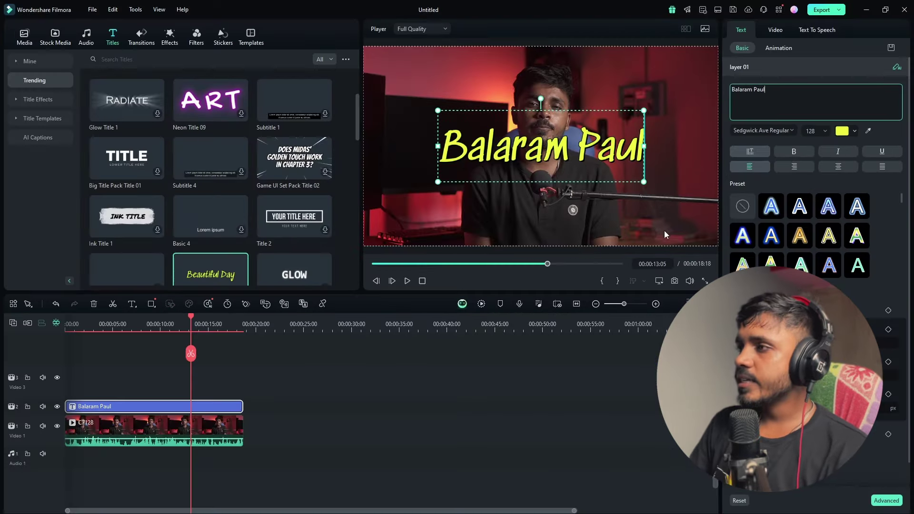
{"action": "left_click_drag", "start_coordinate": [652, 188], "coordinate": [706, 207]}
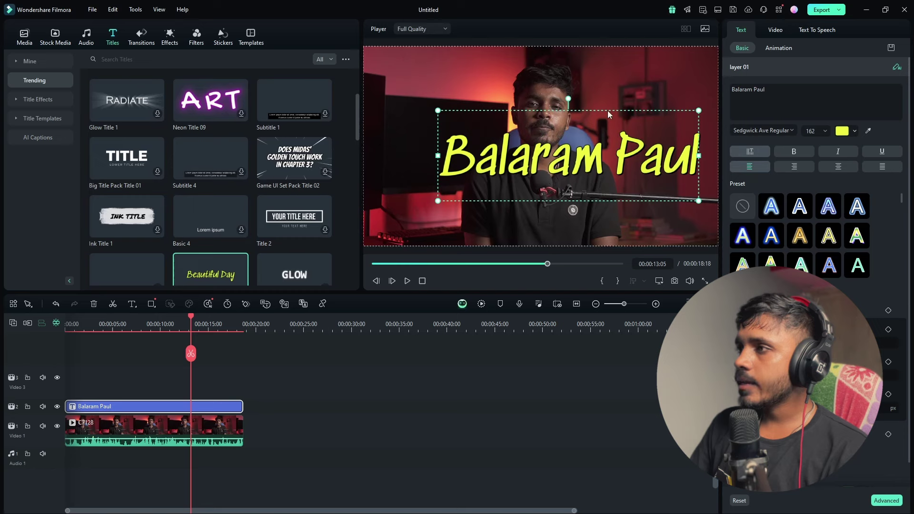
{"action": "left_click_drag", "start_coordinate": [608, 113], "coordinate": [582, 57]}
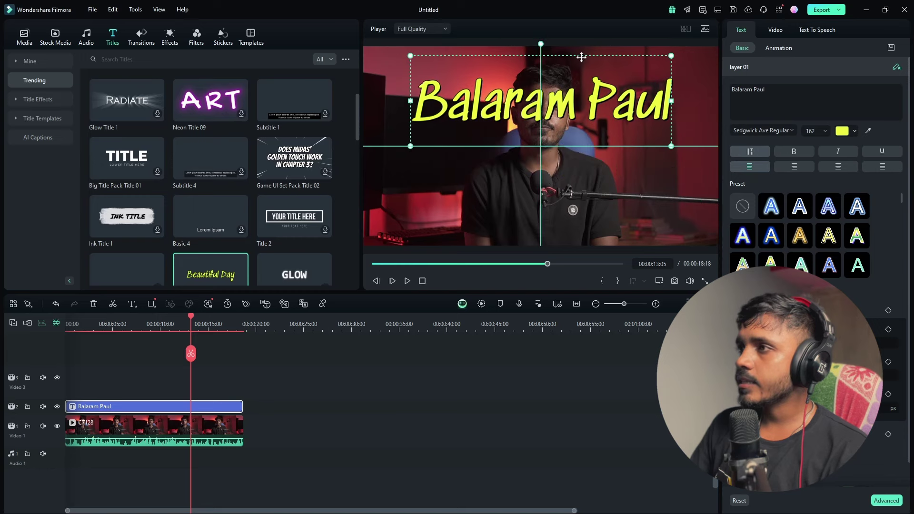
Duplicate clip C7128 and place the copy on Video 3 above the title, starting at the beginning of the timeline.
{"action": "left_click", "coordinate": [228, 431]}
{"action": "left_click", "coordinate": [242, 324]}
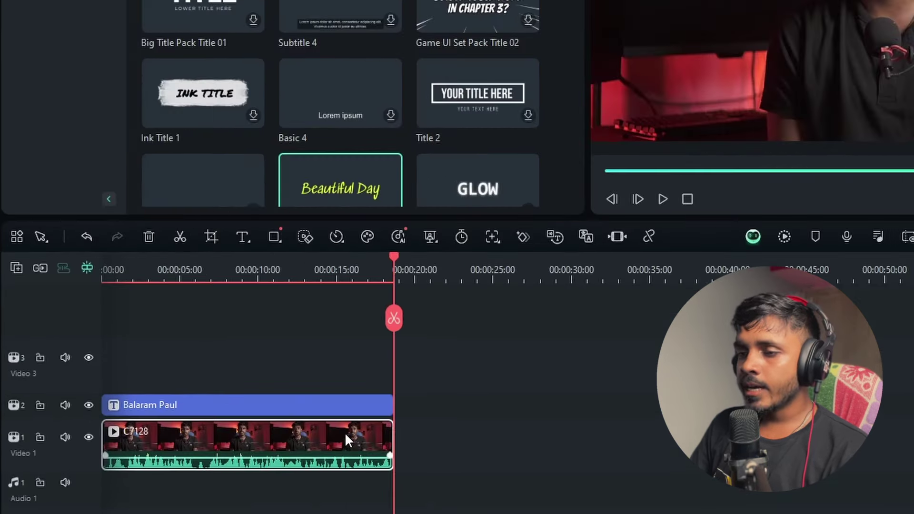
{"action": "right_click", "coordinate": [345, 433]}
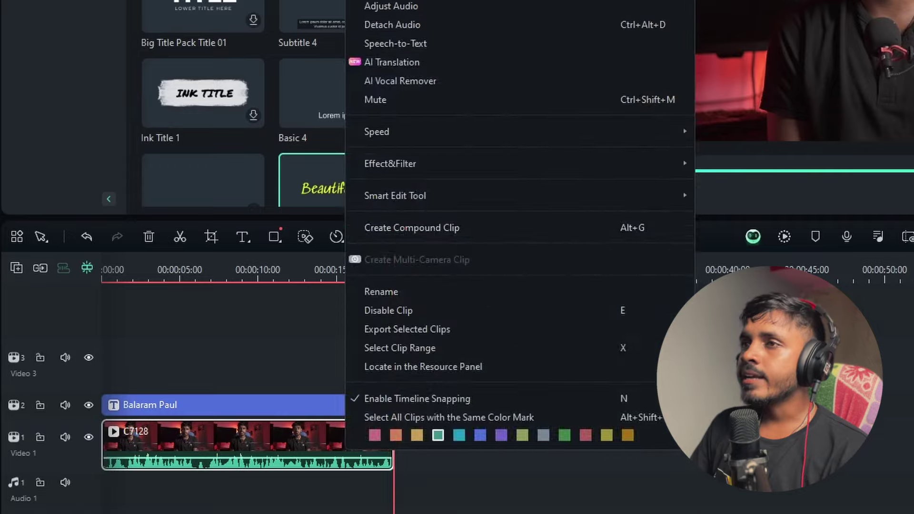
{"action": "left_click", "coordinate": [405, 74]}
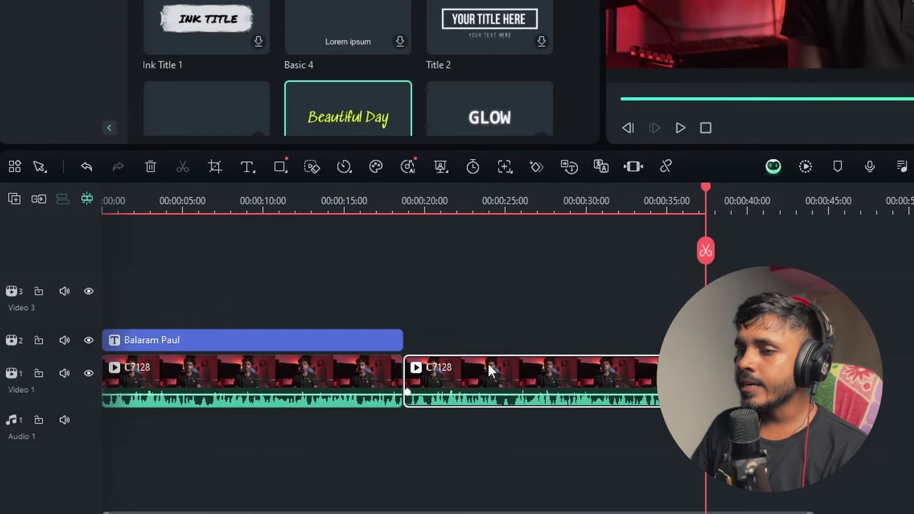
{"action": "left_click_drag", "start_coordinate": [295, 429], "coordinate": [294, 377]}
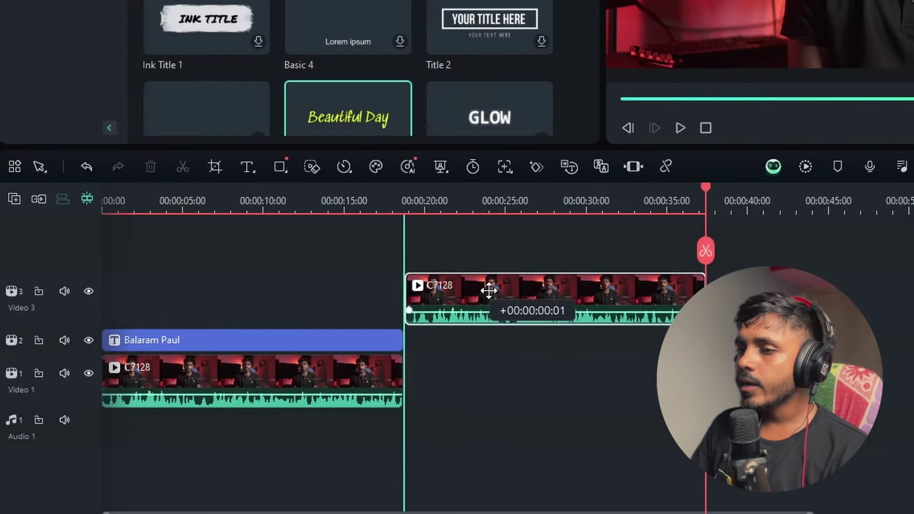
{"action": "left_click_drag", "start_coordinate": [489, 291], "coordinate": [194, 307]}
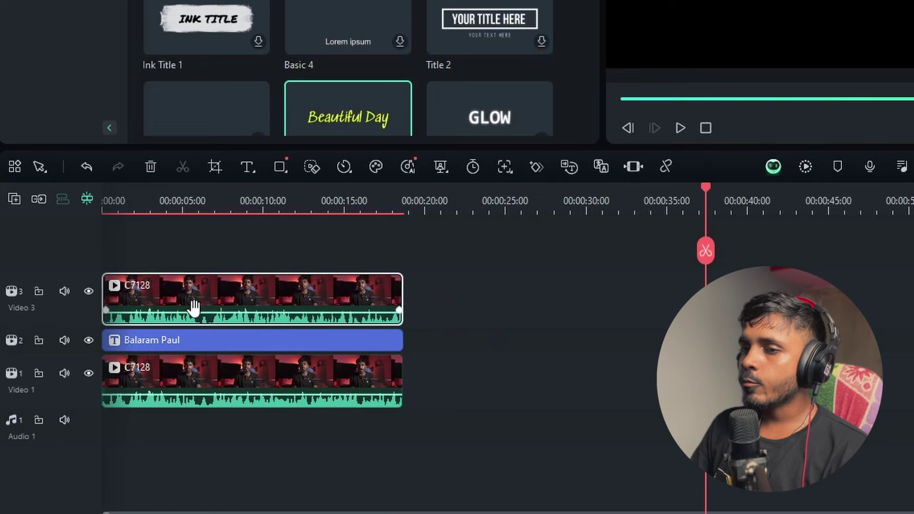
Enable AI Portrait Cutout on the upper C7128 clip and check the text-behind-person effect at several moments.
{"action": "left_click", "coordinate": [240, 216]}
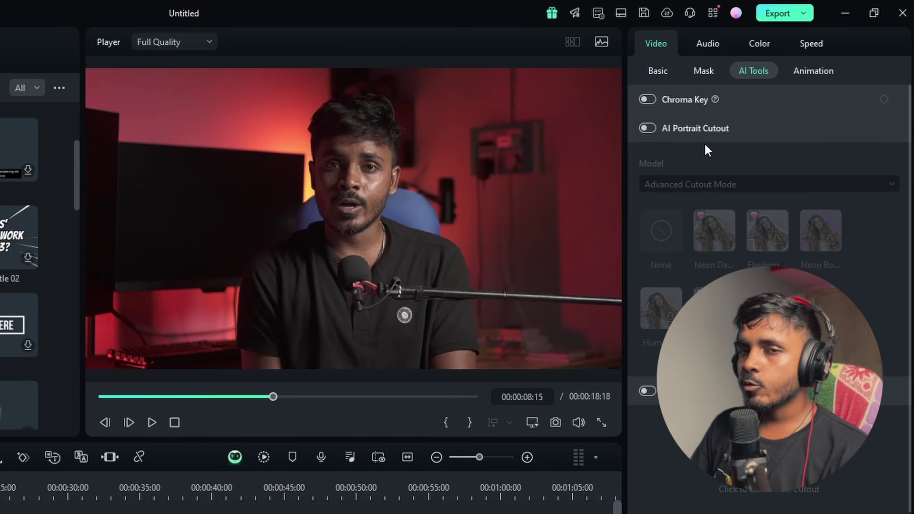
{"action": "left_click", "coordinate": [651, 128]}
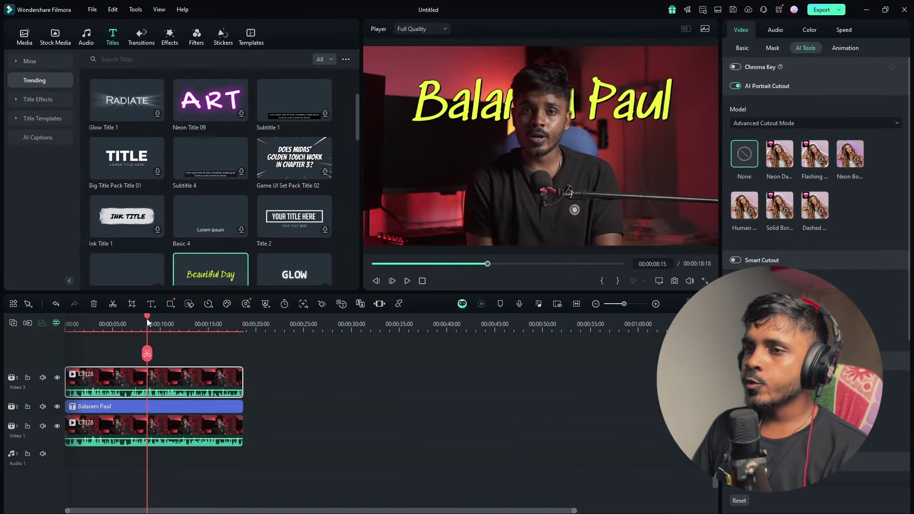
{"action": "mouse_move", "coordinate": [147, 319]}
{"action": "left_mouse_down"}
{"action": "mouse_move", "coordinate": [112, 319]}
{"action": "mouse_move", "coordinate": [162, 324]}
{"action": "left_mouse_up"}
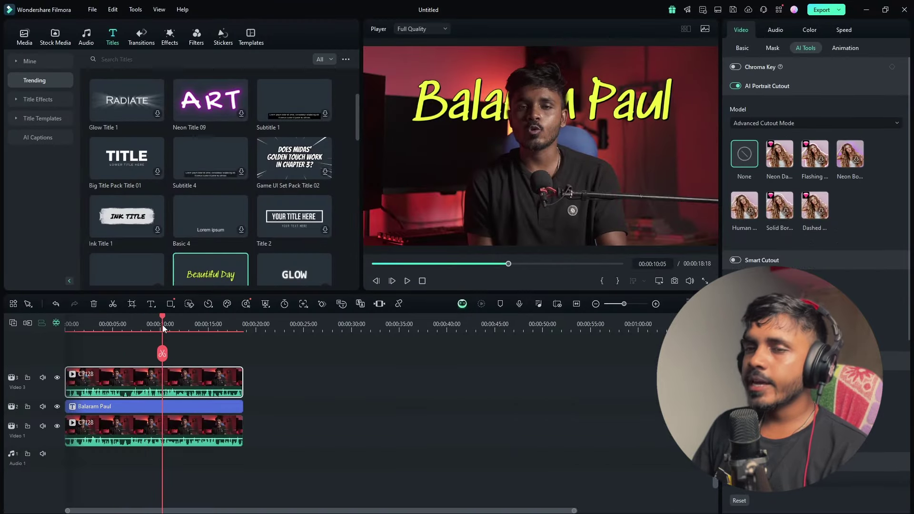
Place the orange Autumn Ancient Style stock media in the timeline at the title's track.
{"action": "left_click", "coordinate": [175, 407]}
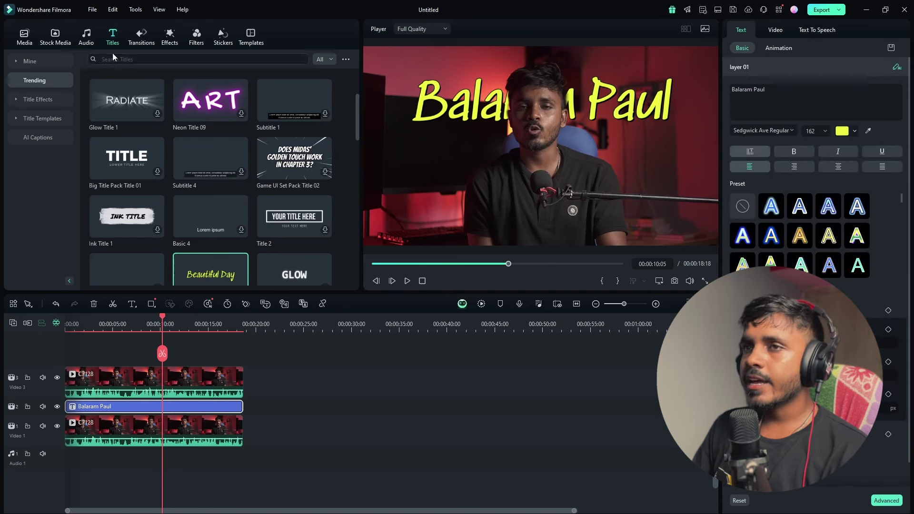
{"action": "left_click", "coordinate": [56, 36]}
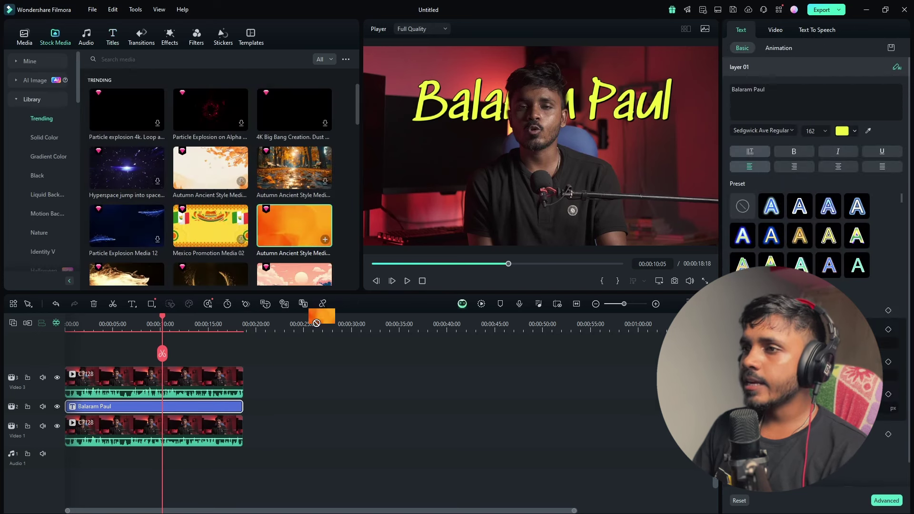
{"action": "left_click_drag", "start_coordinate": [316, 323], "coordinate": [147, 413]}
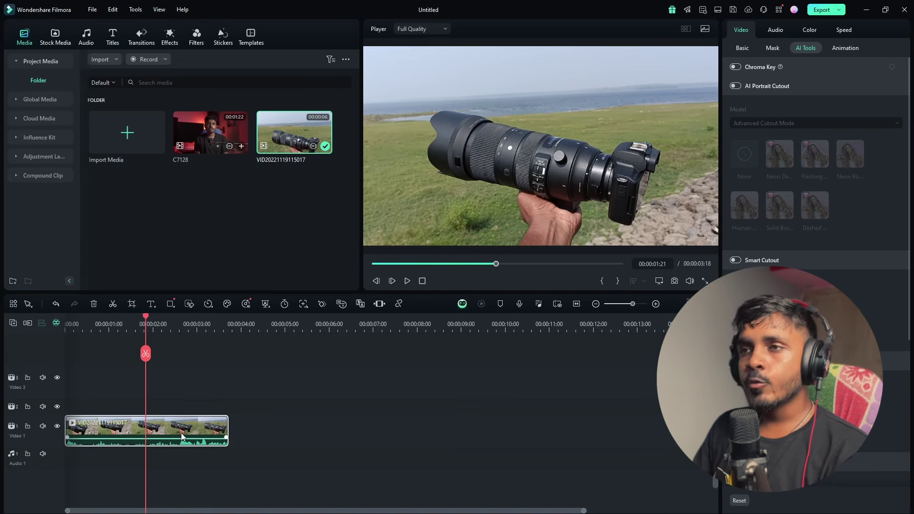
{"action": "left_click", "coordinate": [113, 37]}
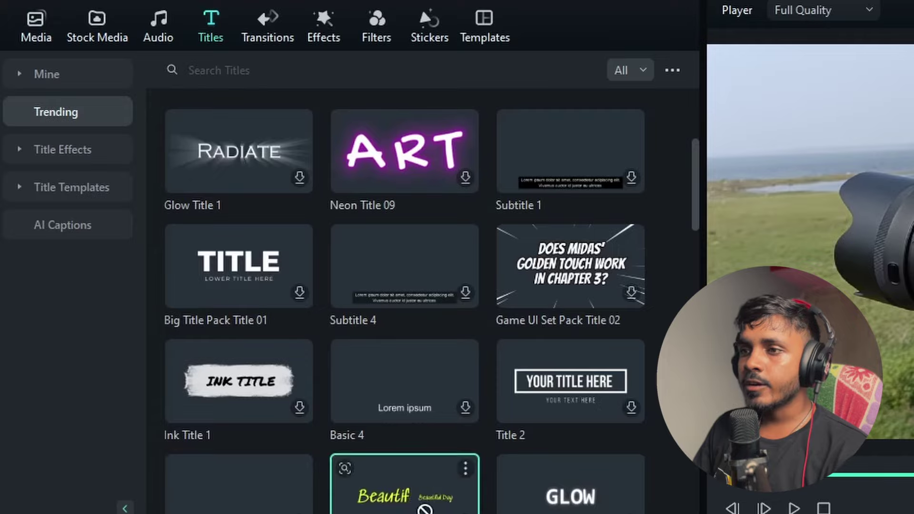
{"action": "left_click_drag", "start_coordinate": [425, 509], "coordinate": [140, 408]}
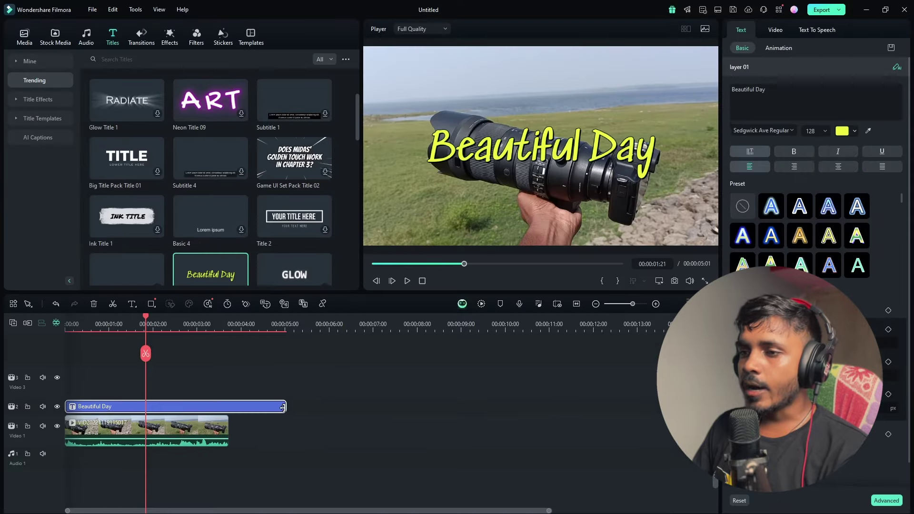
{"action": "left_click_drag", "start_coordinate": [284, 408], "coordinate": [228, 407]}
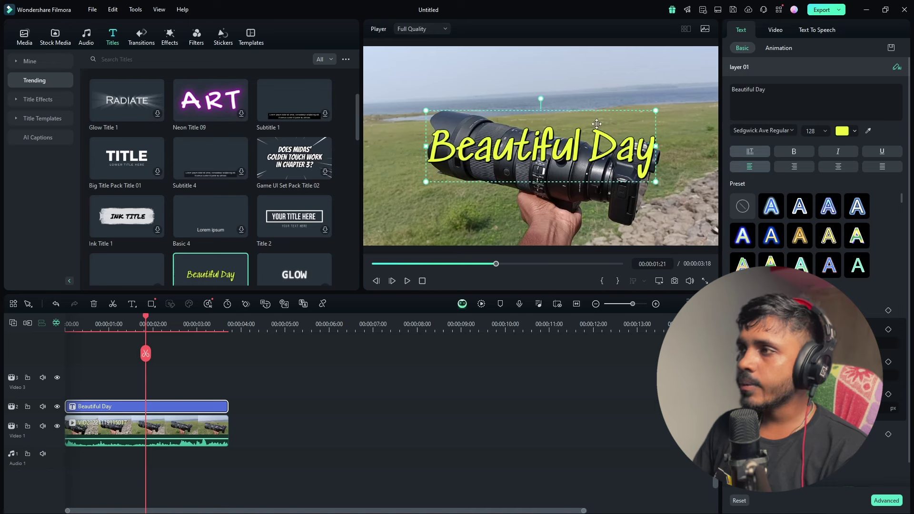
{"action": "left_click_drag", "start_coordinate": [597, 111], "coordinate": [596, 83]}
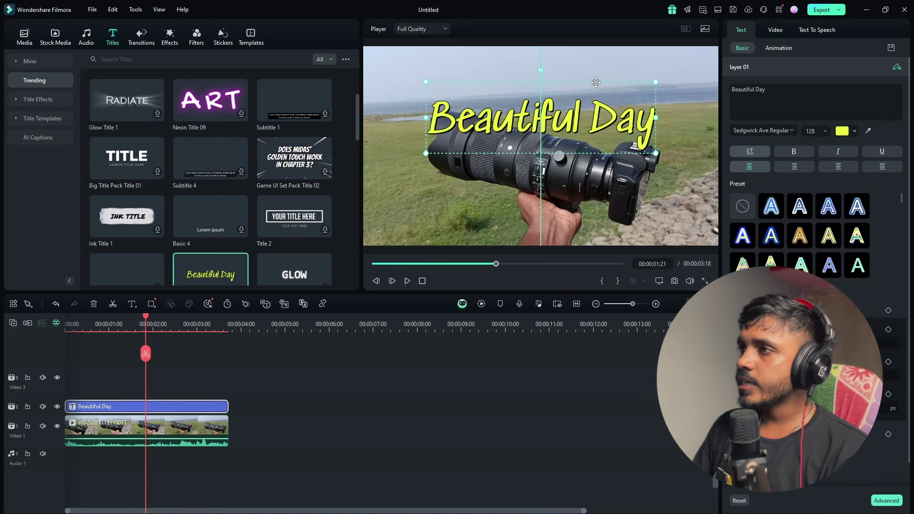
Duplicate the camera clip and place the copy on Video 3 above the title, starting at the beginning of the timeline.
{"action": "left_click", "coordinate": [196, 434]}
{"action": "left_click_drag", "start_coordinate": [146, 318], "coordinate": [228, 333]}
{"action": "right_click", "coordinate": [187, 433]}
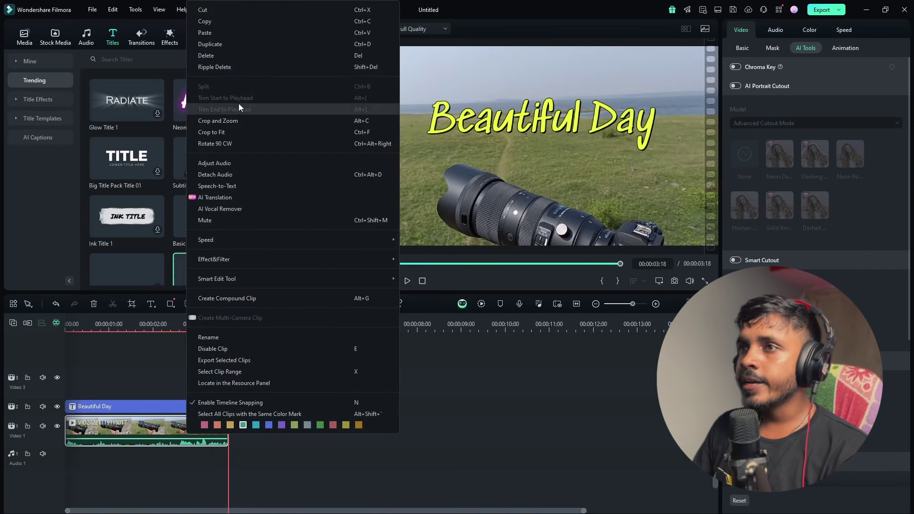
{"action": "left_click", "coordinate": [233, 43]}
{"action": "left_click_drag", "start_coordinate": [285, 424], "coordinate": [121, 378]}
Cut out the camera and hand in the upper clip with Smart Cutout, brushing over the lens, and save the result.
{"action": "left_click", "coordinate": [154, 328]}
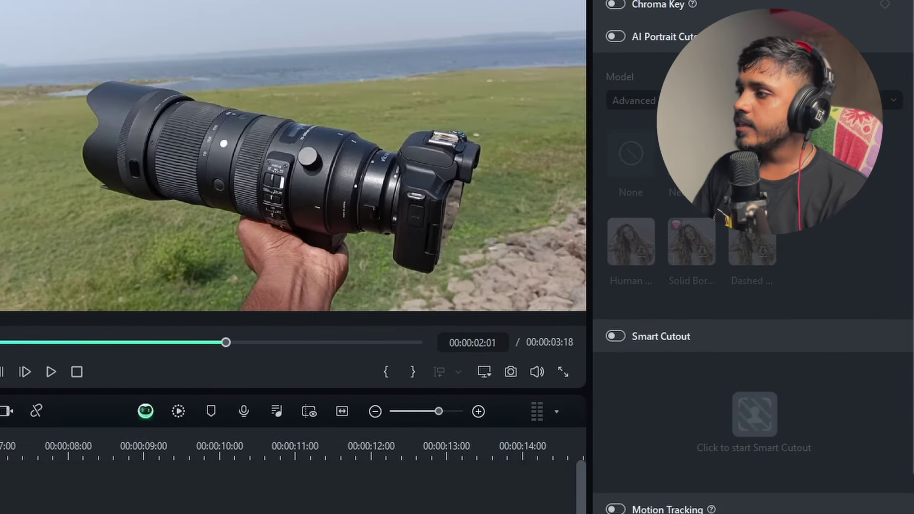
{"action": "left_click", "coordinate": [615, 335]}
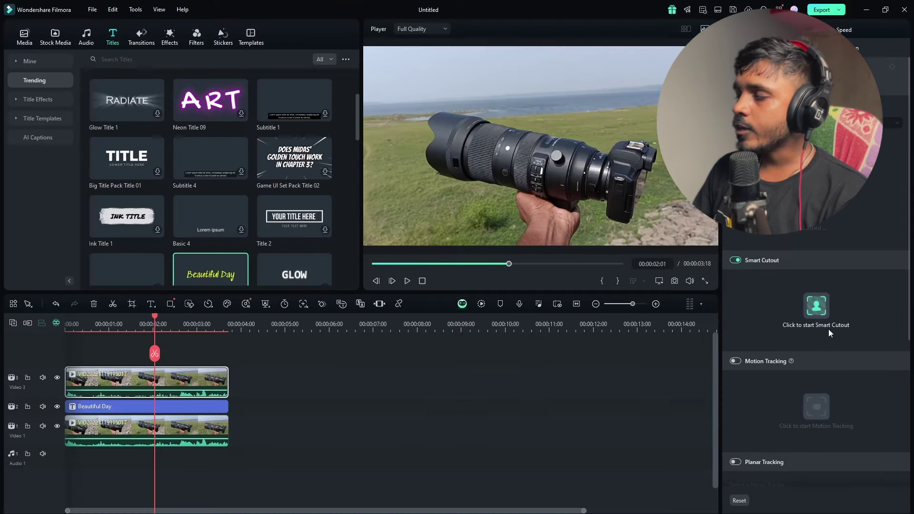
{"action": "left_click", "coordinate": [781, 371]}
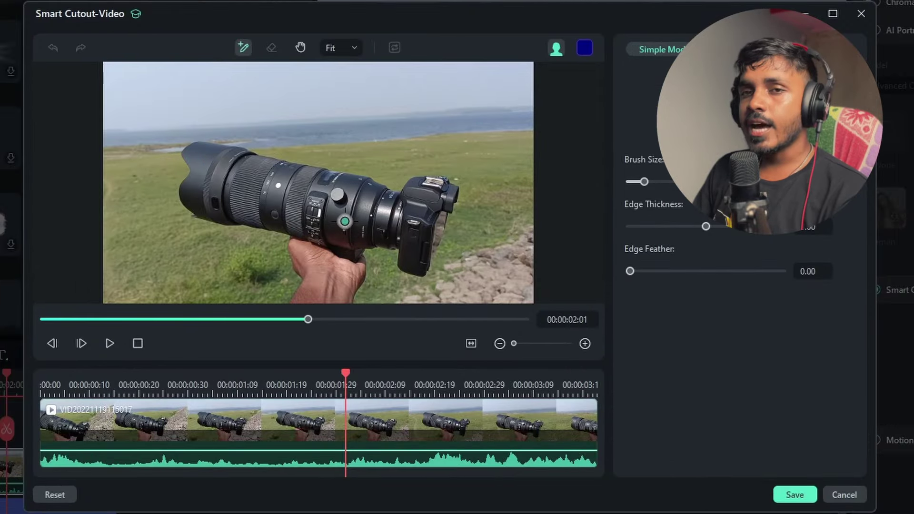
{"action": "mouse_move", "coordinate": [216, 173]}
{"action": "left_mouse_down"}
{"action": "mouse_move", "coordinate": [317, 179]}
{"action": "mouse_move", "coordinate": [412, 210]}
{"action": "mouse_move", "coordinate": [329, 214]}
{"action": "mouse_move", "coordinate": [325, 296]}
{"action": "mouse_move", "coordinate": [310, 218]}
{"action": "mouse_move", "coordinate": [207, 200]}
{"action": "left_mouse_up"}
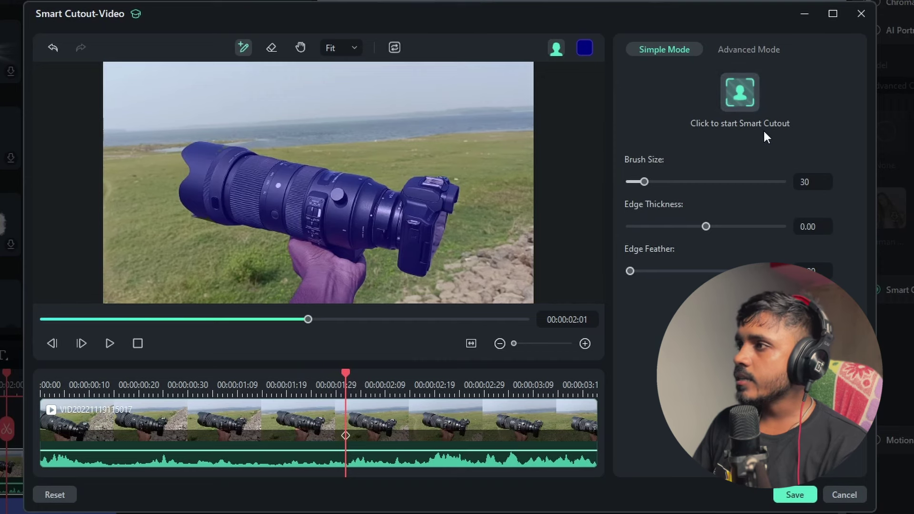
{"action": "left_click", "coordinate": [734, 92]}
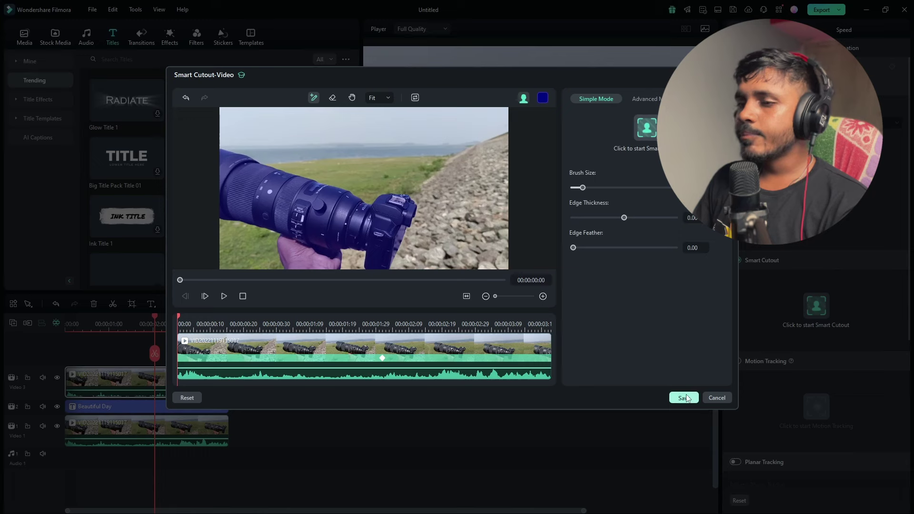
{"action": "left_click", "coordinate": [681, 397]}
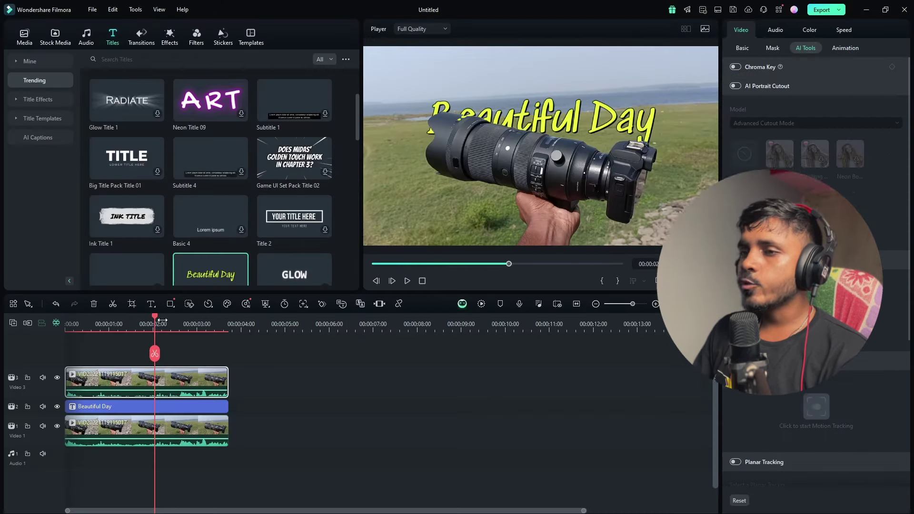
{"action": "left_click_drag", "start_coordinate": [153, 318], "coordinate": [190, 333]}
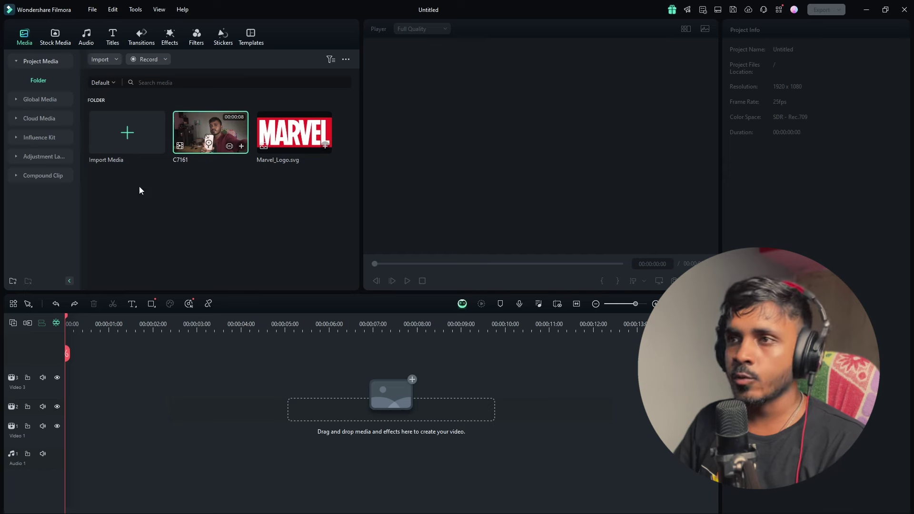
Place clip C7161 on Video 1 and Marvel_Logo.svg on Video 2 above it, extending the logo to the clip's full length.
{"action": "left_click_drag", "start_coordinate": [229, 262], "coordinate": [72, 431]}
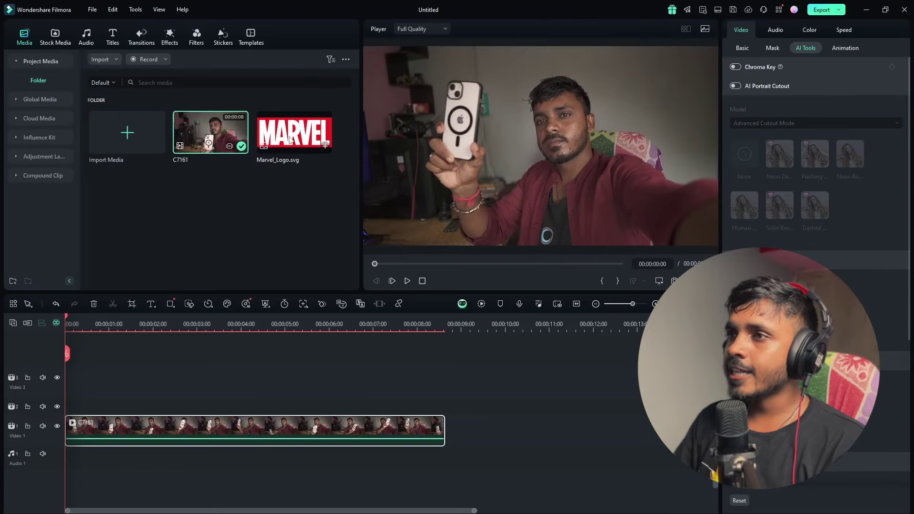
{"action": "left_click", "coordinate": [301, 145]}
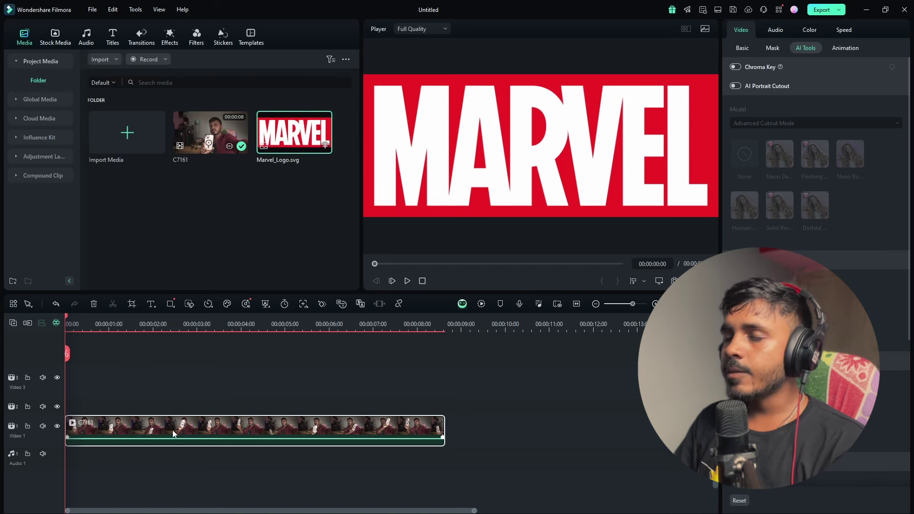
{"action": "left_click_drag", "start_coordinate": [289, 148], "coordinate": [70, 413]}
{"action": "left_click_drag", "start_coordinate": [284, 408], "coordinate": [444, 412]}
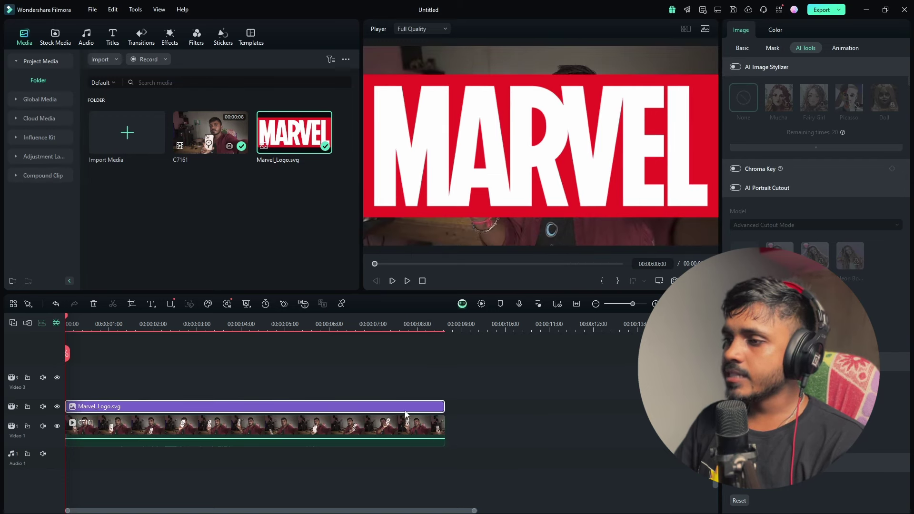
Shrink the Marvel logo and place it just above the phone held in the video frame.
{"action": "left_click_drag", "start_coordinate": [444, 162], "coordinate": [464, 150]}
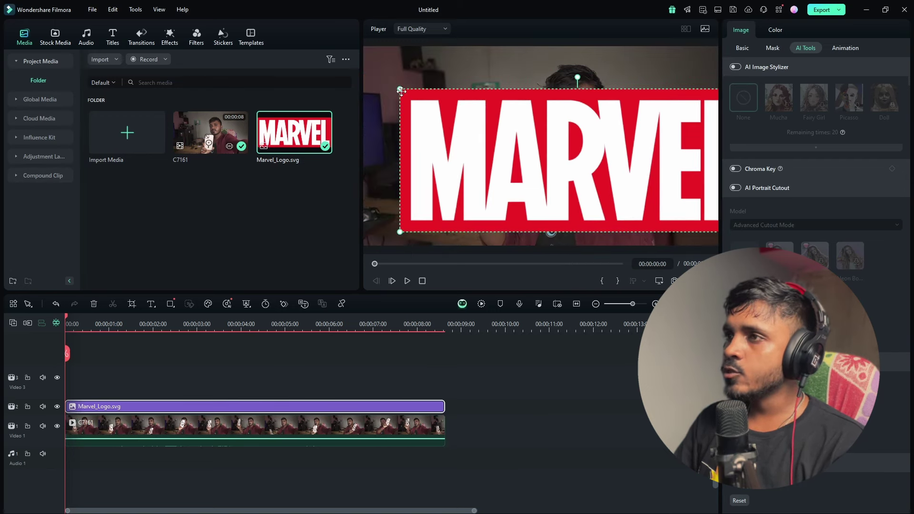
{"action": "left_click_drag", "start_coordinate": [399, 87], "coordinate": [447, 95]}
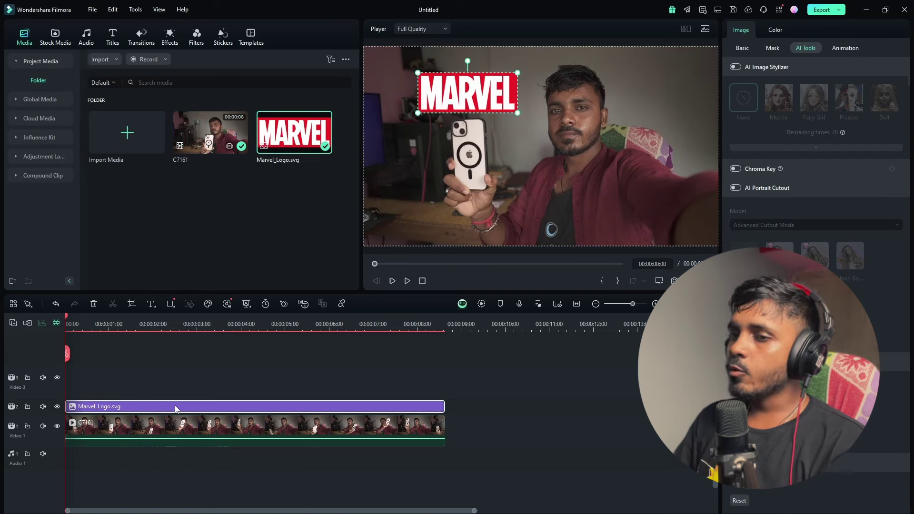
Enable Motion Tracking on clip C7161, centre the tracking box on the phone and run the tracking.
{"action": "left_click", "coordinate": [143, 427]}
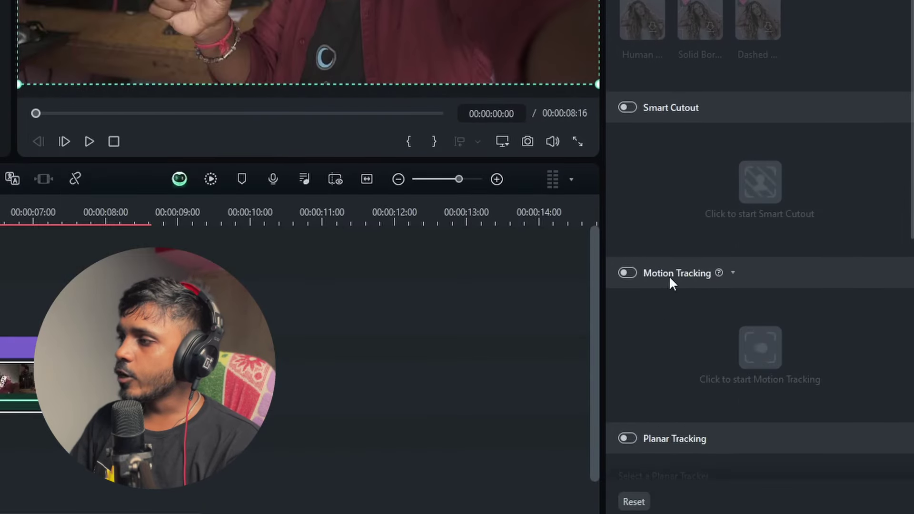
{"action": "left_click", "coordinate": [630, 274]}
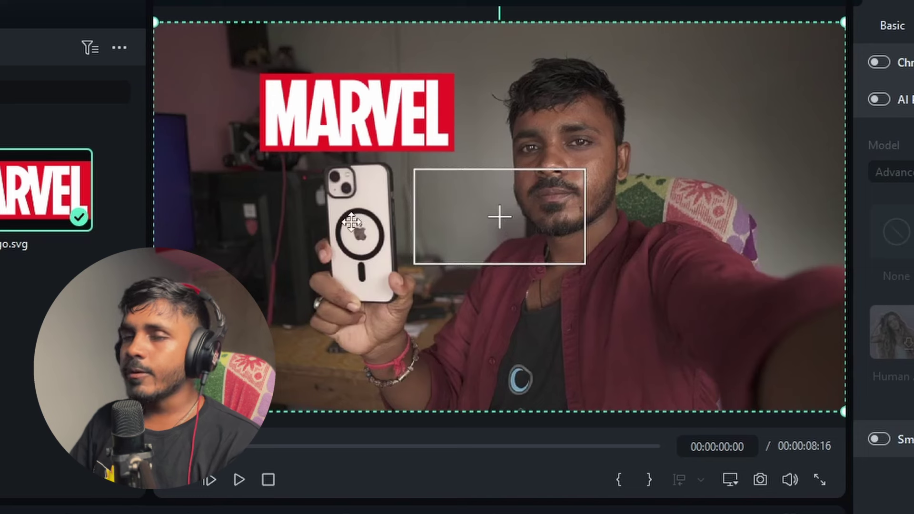
{"action": "left_click_drag", "start_coordinate": [500, 216], "coordinate": [361, 234]}
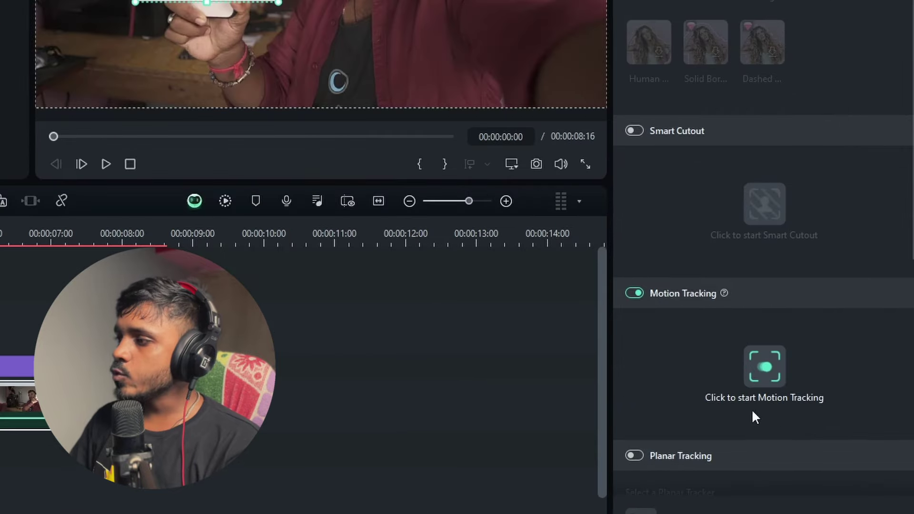
{"action": "left_click", "coordinate": [767, 361]}
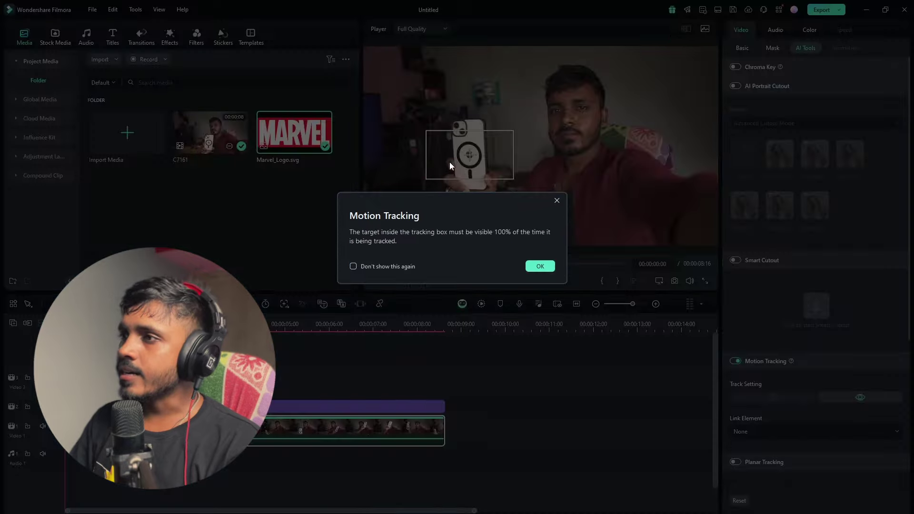
{"action": "left_click", "coordinate": [540, 266]}
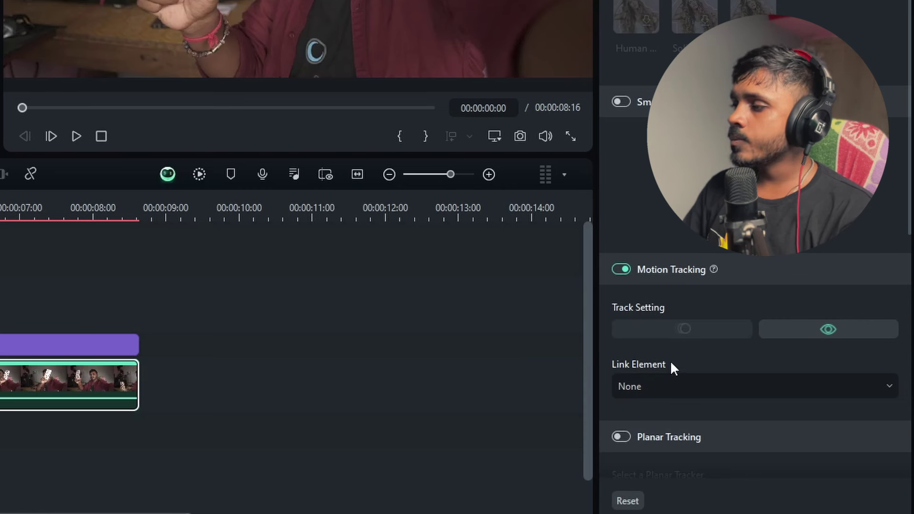
Link Marvel_Logo.svg to the motion tracker, fit it at a smaller size just above the phone, and play it from the start.
{"action": "left_click", "coordinate": [689, 389]}
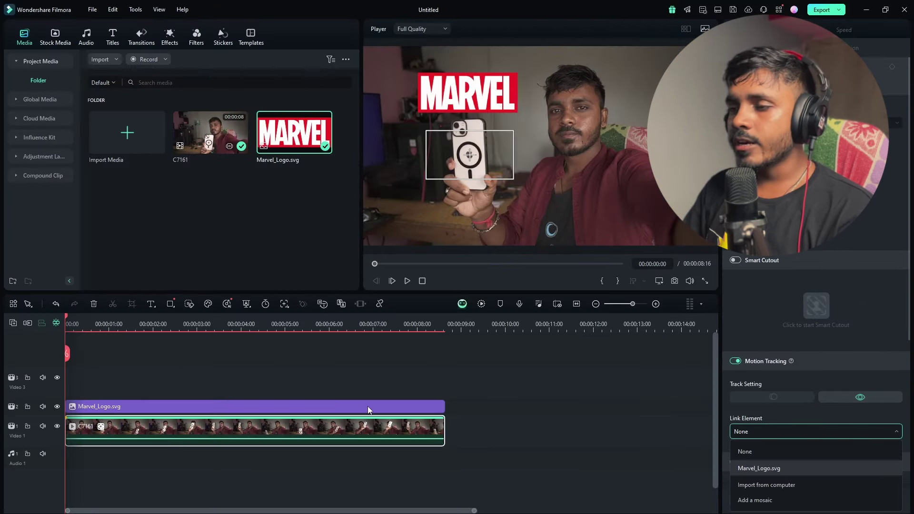
{"action": "left_click", "coordinate": [780, 470]}
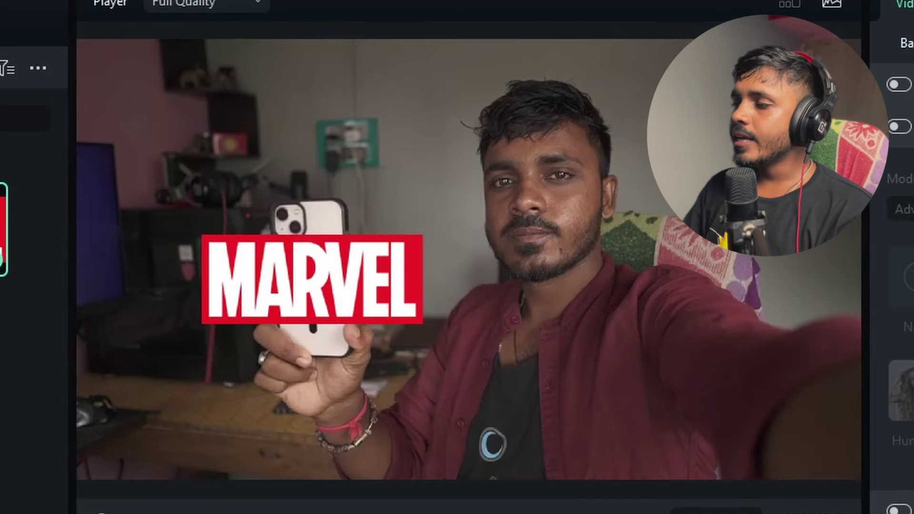
{"action": "left_click", "coordinate": [343, 290]}
{"action": "left_click_drag", "start_coordinate": [430, 328], "coordinate": [384, 310]}
{"action": "left_click_drag", "start_coordinate": [333, 276], "coordinate": [363, 167]}
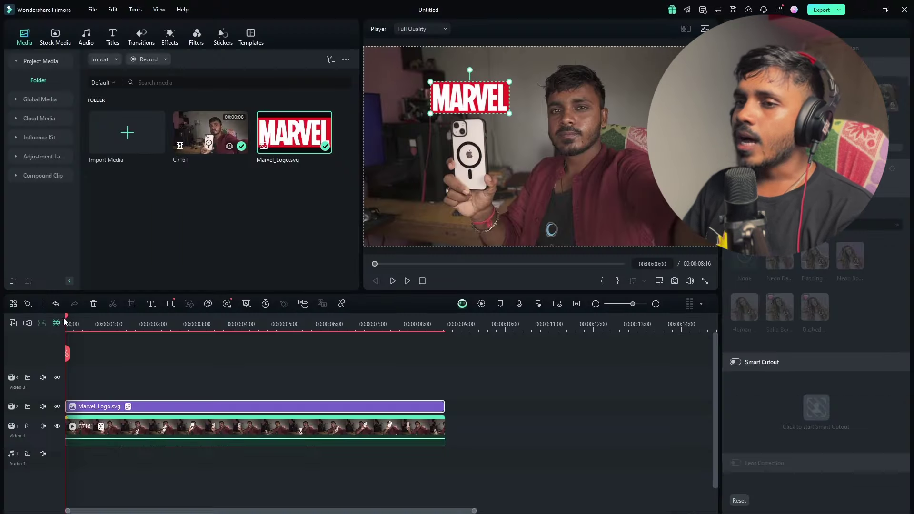
{"action": "left_click_drag", "start_coordinate": [67, 316], "coordinate": [58, 316]}
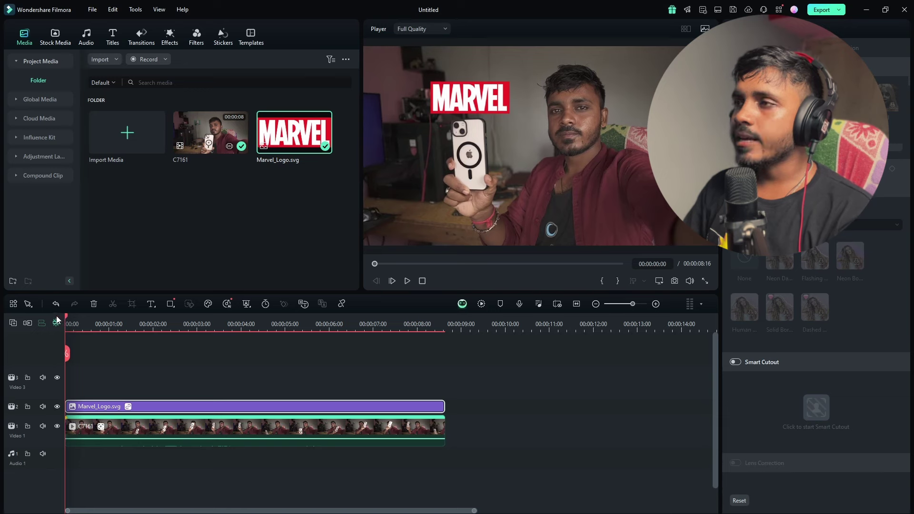
{"action": "key", "text": "space"}
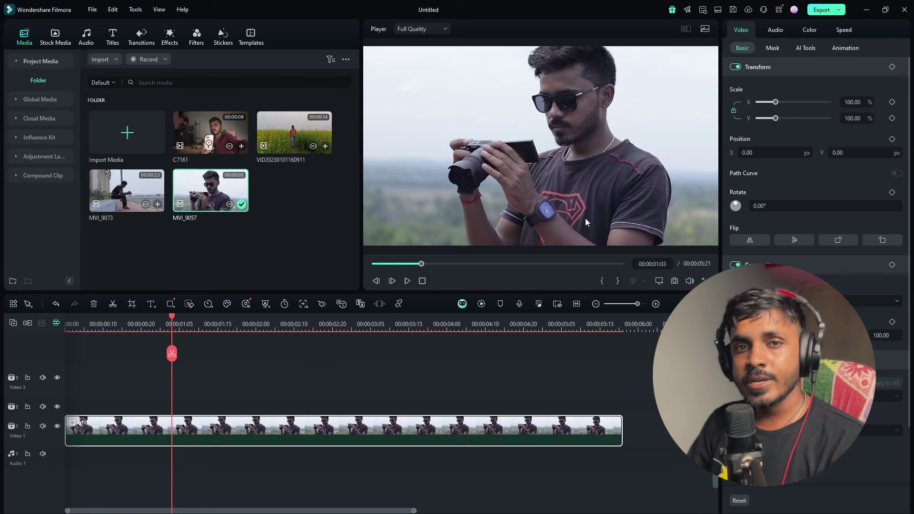
Enable AI Color Palette for clip MVI_9057 and add a palette with a local file as the reference source.
{"action": "left_click", "coordinate": [187, 316]}
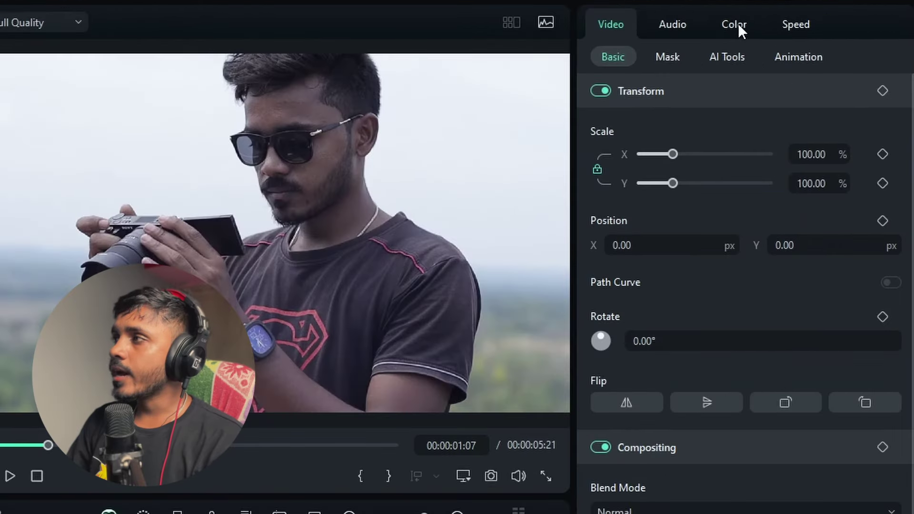
{"action": "left_click", "coordinate": [736, 24]}
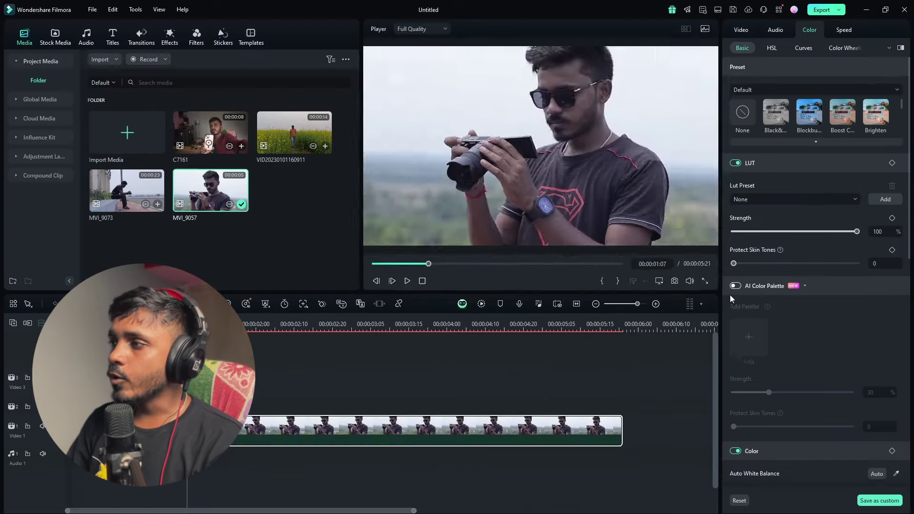
{"action": "left_click", "coordinate": [607, 247]}
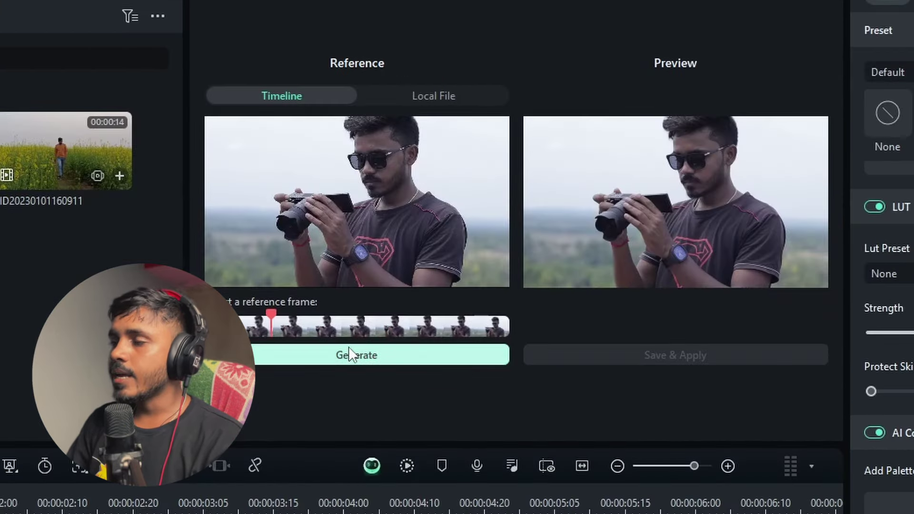
{"action": "left_click", "coordinate": [421, 96]}
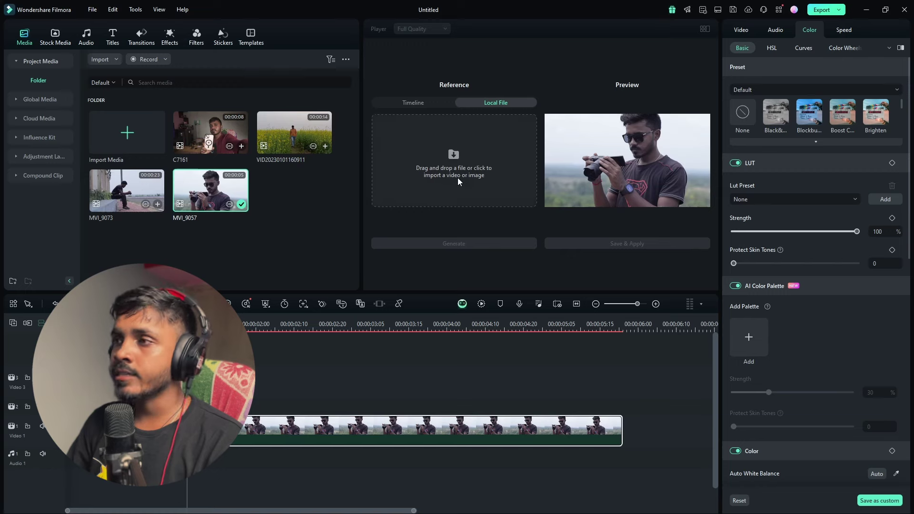
{"action": "left_click", "coordinate": [451, 165]}
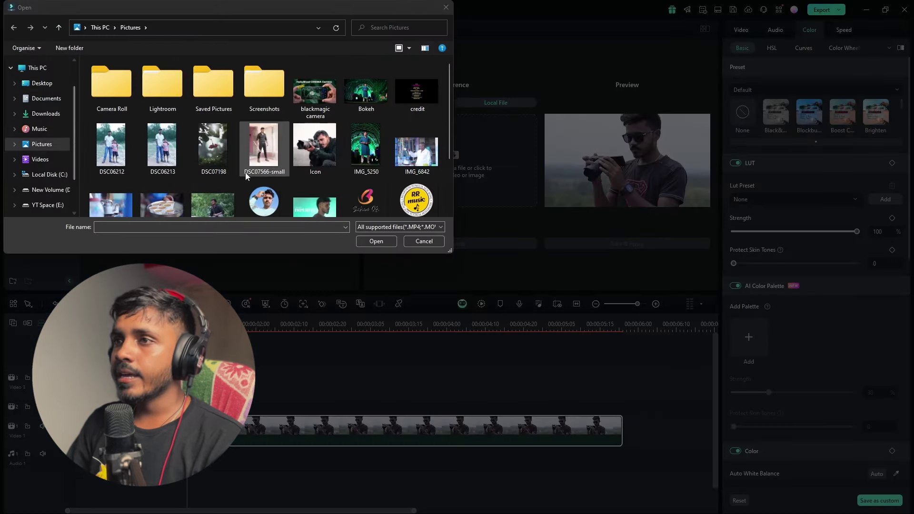
{"action": "left_click", "coordinate": [294, 82]}
{"action": "double_click", "coordinate": [280, 83]}
{"action": "scroll", "coordinate": [331, 131], "scroll_direction": "down", "scroll_amount": 5}
{"action": "left_click", "coordinate": [417, 181]}
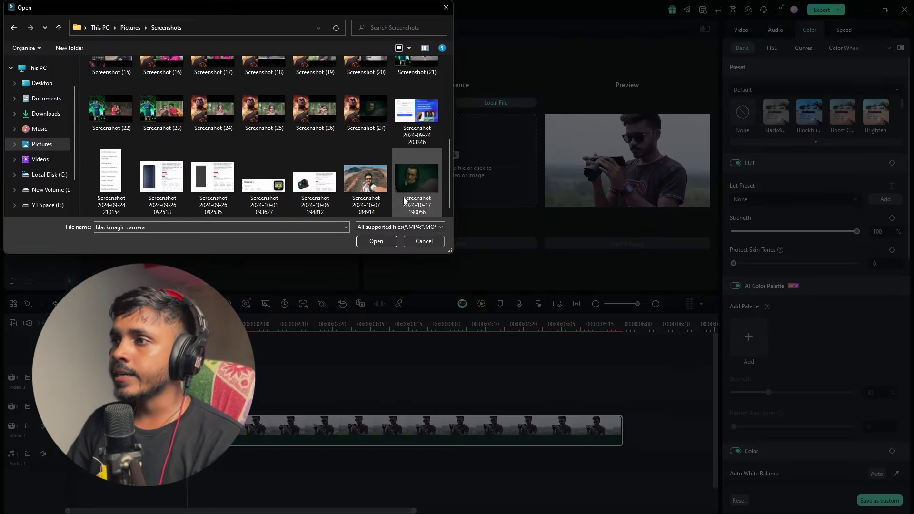
{"action": "left_click", "coordinate": [385, 243]}
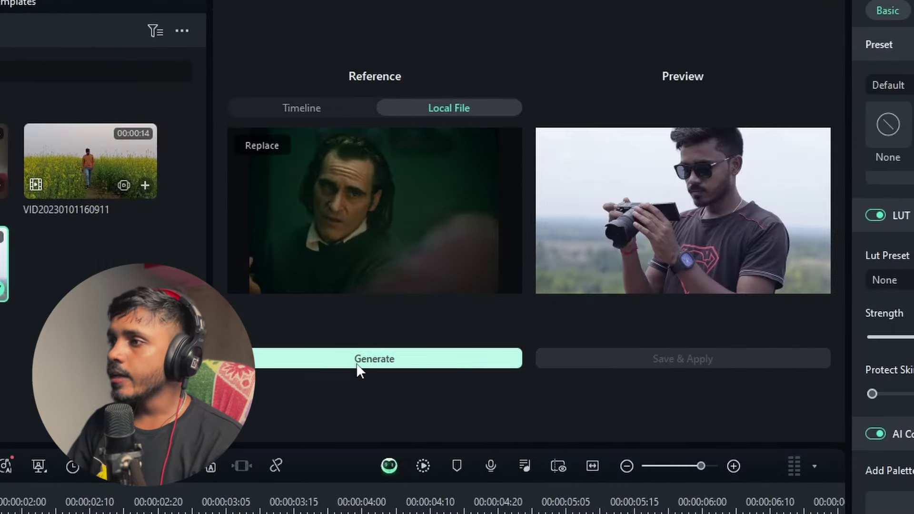
Generate and apply the palette from the reference, with its strength at 29% and the skin tone protection raised.
{"action": "left_click", "coordinate": [379, 362]}
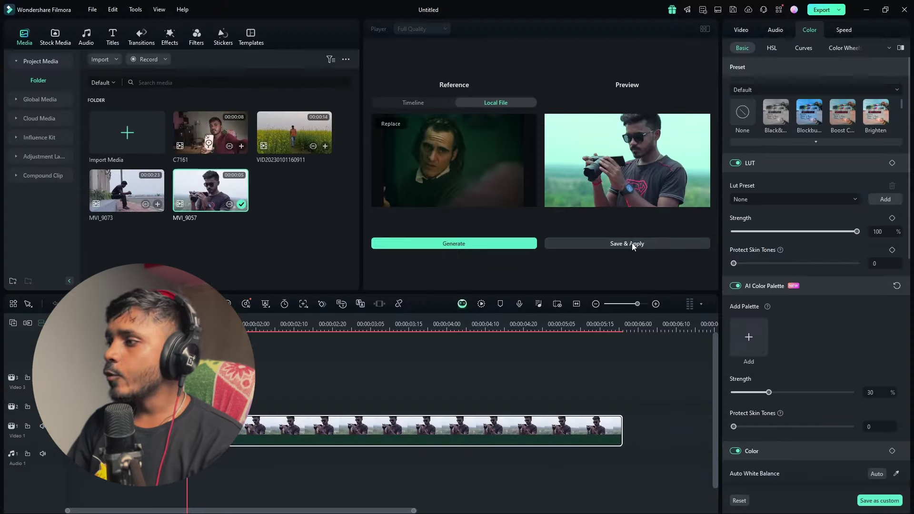
{"action": "left_click", "coordinate": [705, 359]}
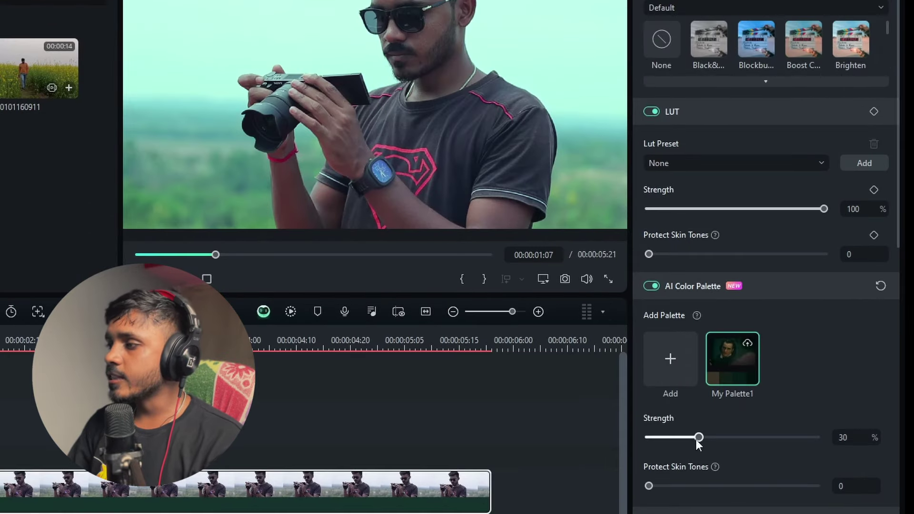
{"action": "mouse_move", "coordinate": [696, 438]}
{"action": "left_mouse_down"}
{"action": "mouse_move", "coordinate": [782, 440]}
{"action": "mouse_move", "coordinate": [647, 441]}
{"action": "mouse_move", "coordinate": [712, 438]}
{"action": "mouse_move", "coordinate": [697, 449]}
{"action": "left_mouse_up"}
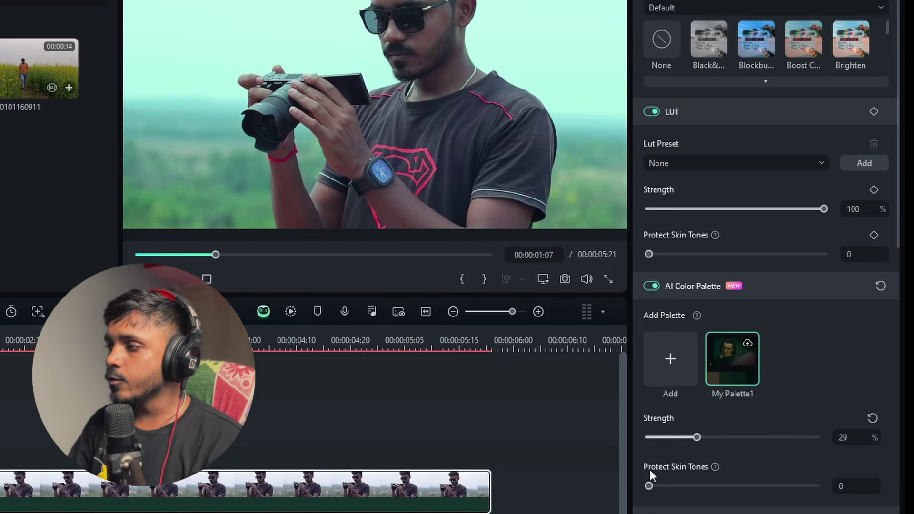
{"action": "left_click_drag", "start_coordinate": [649, 487], "coordinate": [706, 496]}
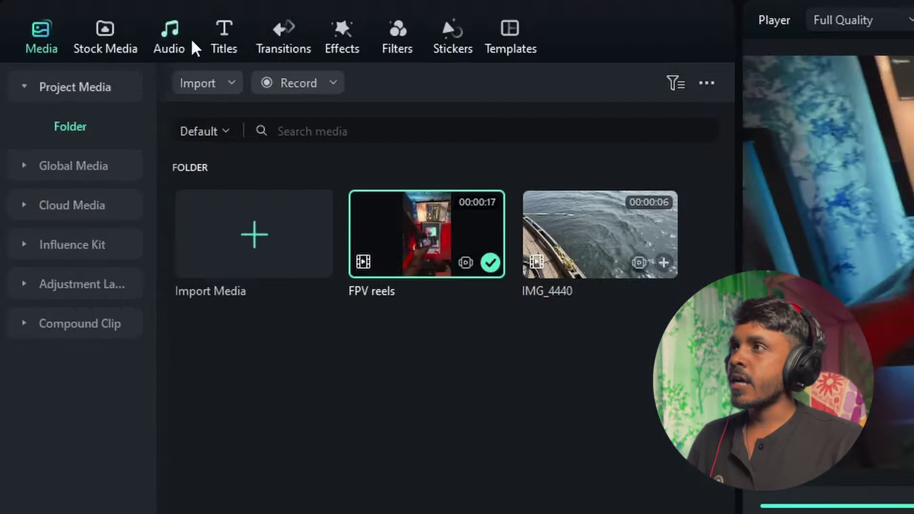
Browse the trending sound effects and try adding Memes-Alert - AISFX to the start of the timeline.
{"action": "left_click", "coordinate": [173, 42]}
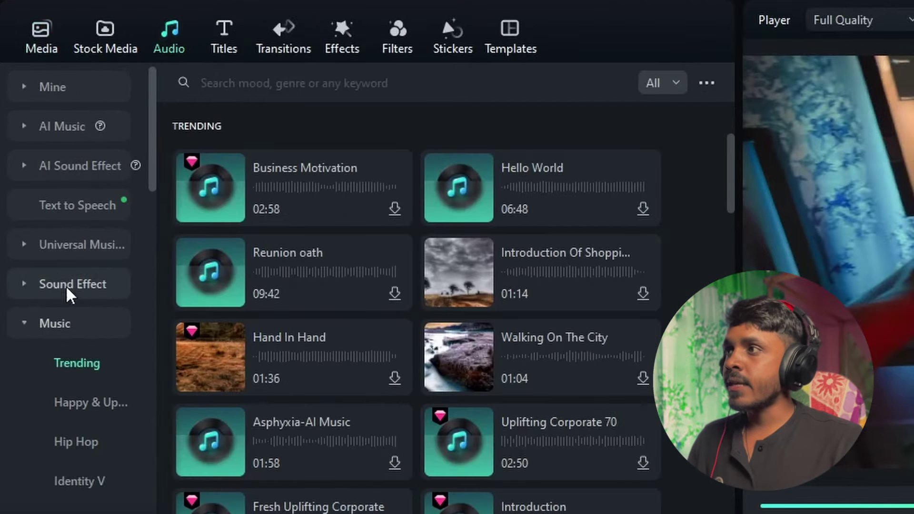
{"action": "left_click", "coordinate": [71, 286]}
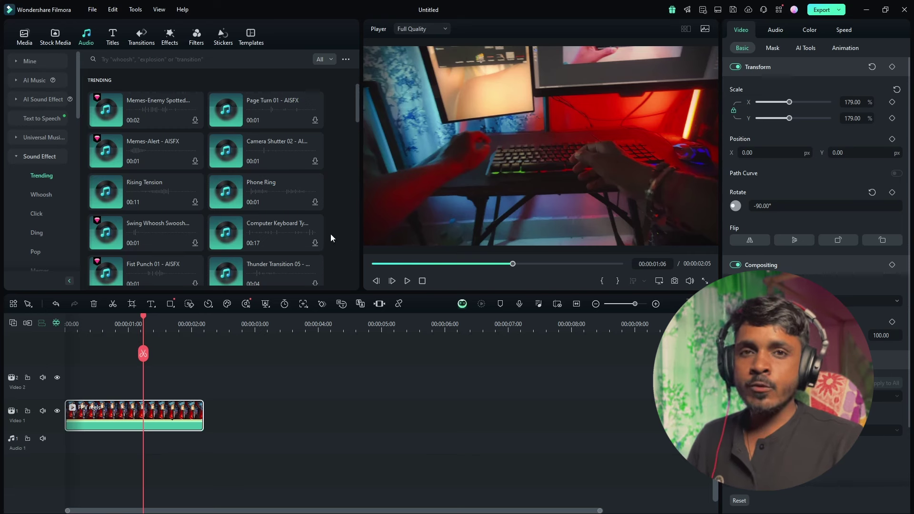
{"action": "scroll", "coordinate": [280, 223], "scroll_direction": "down", "scroll_amount": 5}
{"action": "scroll", "coordinate": [280, 223], "scroll_direction": "up", "scroll_amount": 6}
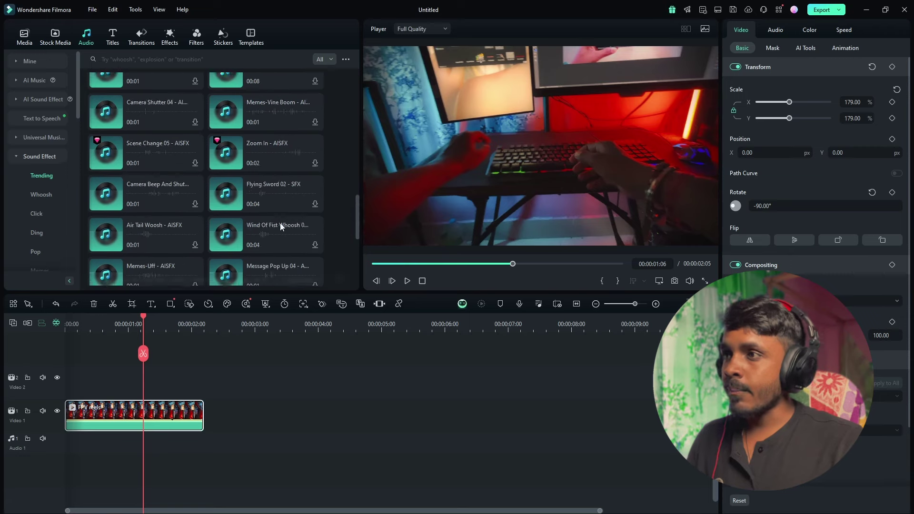
{"action": "left_click_drag", "start_coordinate": [138, 146], "coordinate": [62, 393]}
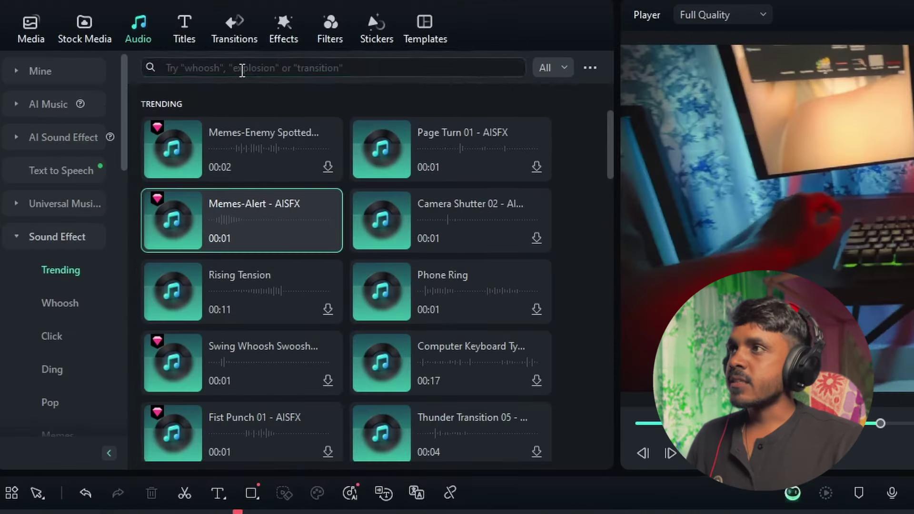
{"action": "left_click", "coordinate": [152, 58]}
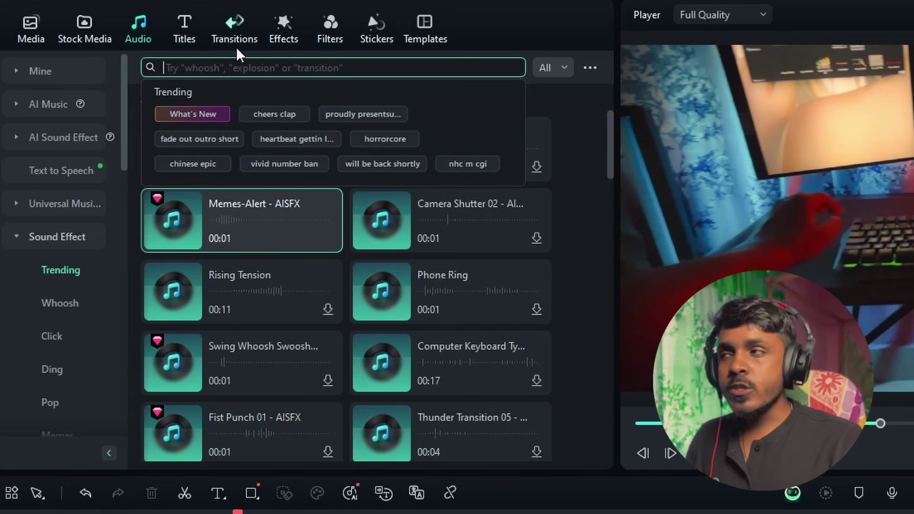
Check the duration and count settings for AI Sound Effect and generate effects from the prompt "typewriter".
{"action": "left_click", "coordinate": [59, 137]}
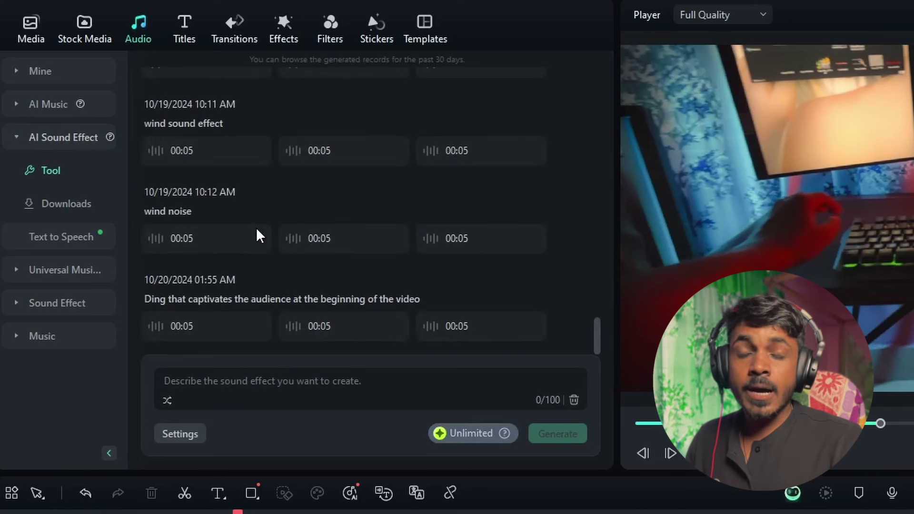
{"action": "left_click", "coordinate": [180, 377]}
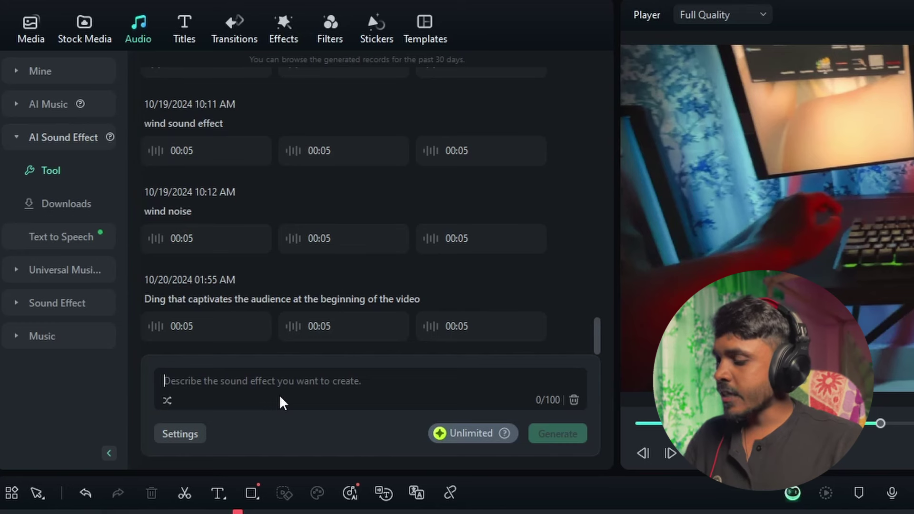
{"action": "type", "text": "ty"}
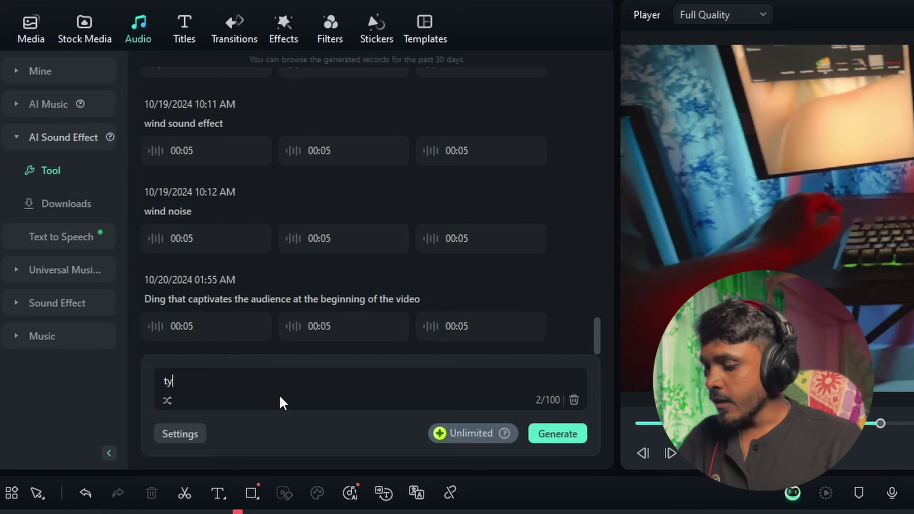
{"action": "type", "text": "pe"}
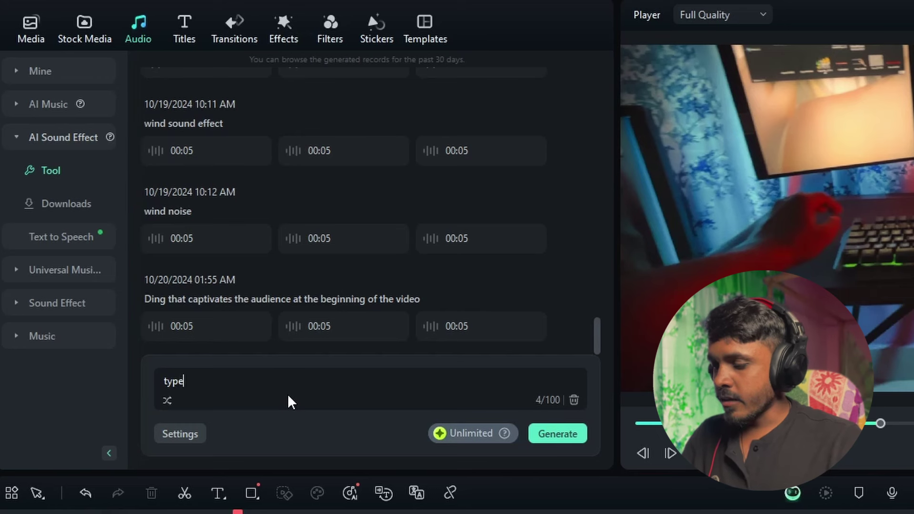
{"action": "type", "text": "writer"}
{"action": "left_click", "coordinate": [186, 433]}
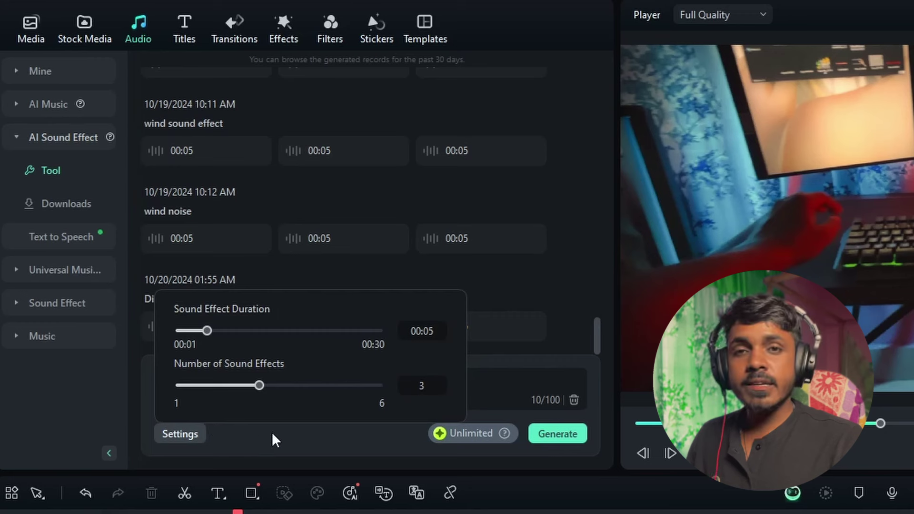
{"action": "left_click", "coordinate": [286, 436]}
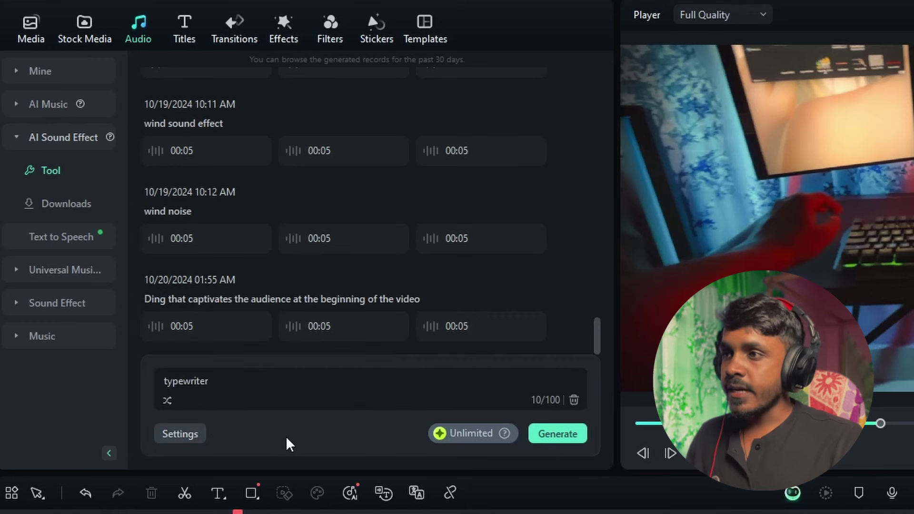
{"action": "left_click", "coordinate": [566, 435]}
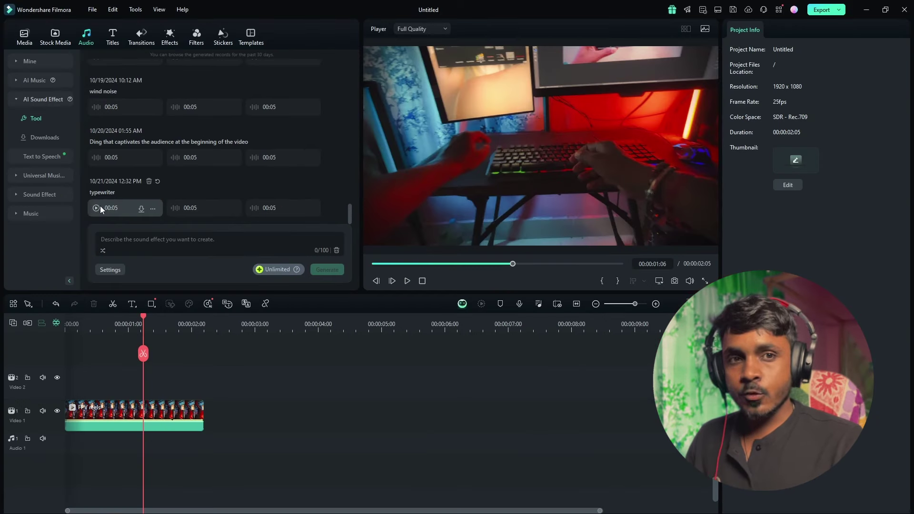
Add the first generated typewriter sound effect to the start of the empty audio track.
{"action": "left_click_drag", "start_coordinate": [101, 206], "coordinate": [66, 445]}
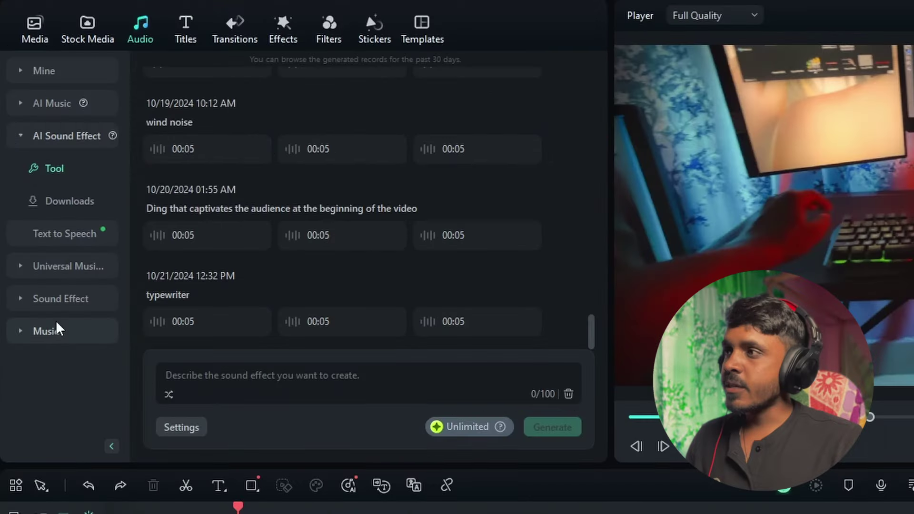
Browse the trending tracks in the stock music library.
{"action": "left_click", "coordinate": [31, 213]}
{"action": "scroll", "coordinate": [470, 324], "scroll_direction": "down", "scroll_amount": 5}
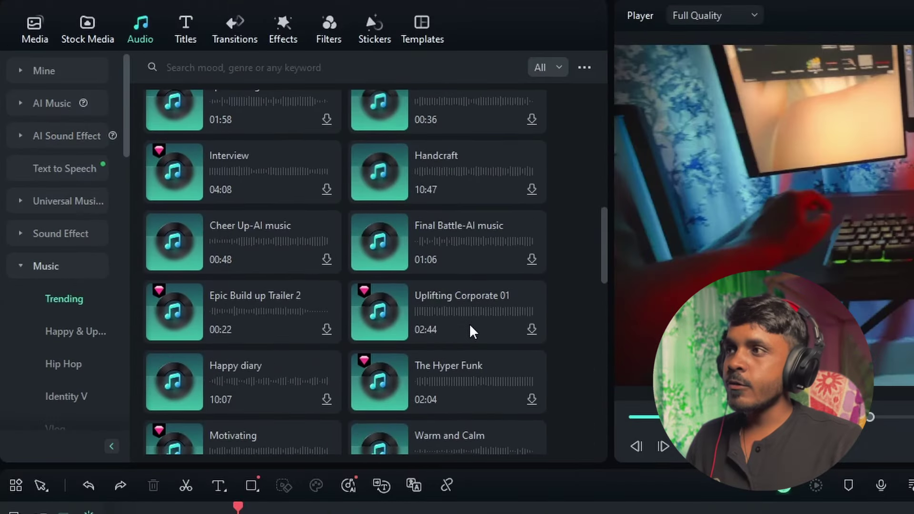
{"action": "scroll", "coordinate": [470, 325], "scroll_direction": "up", "scroll_amount": 5}
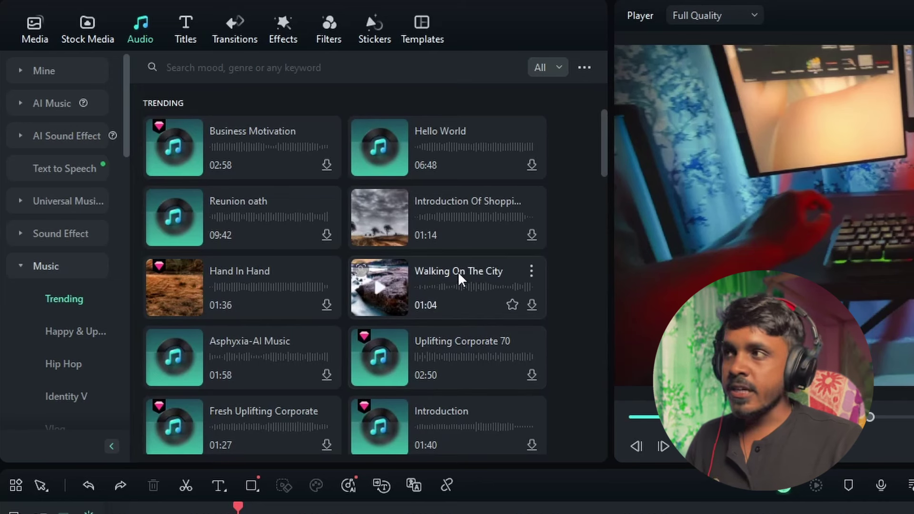
Review the AI Music themes and genres, add the Pop genre to the Happy mood and generate the music.
{"action": "left_click", "coordinate": [52, 104]}
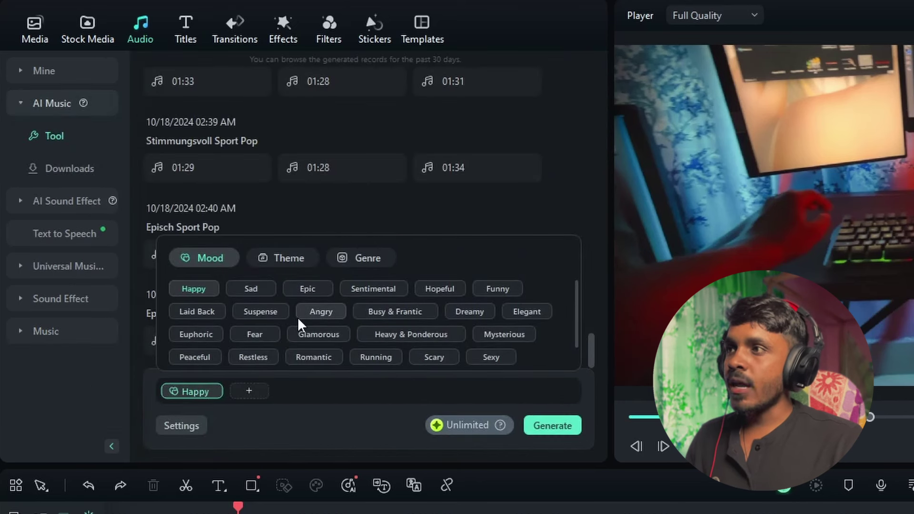
{"action": "left_click", "coordinate": [282, 267]}
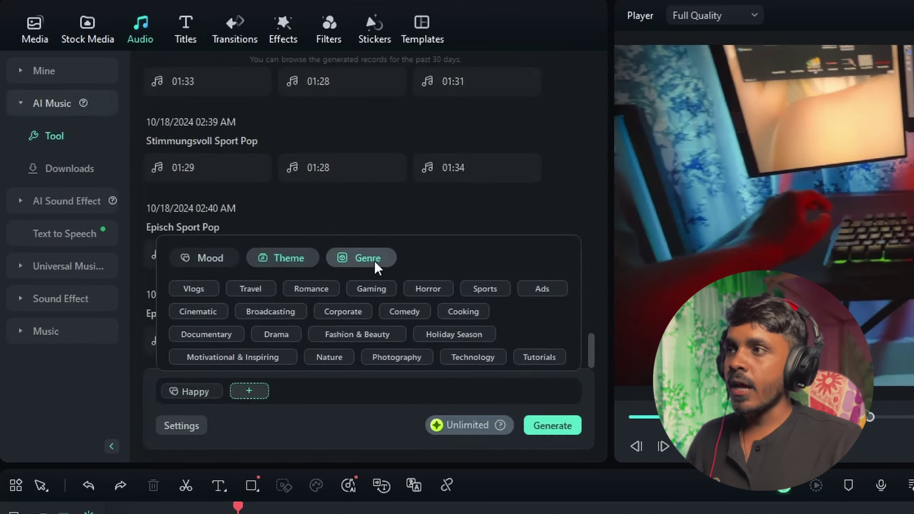
{"action": "left_click", "coordinate": [377, 265]}
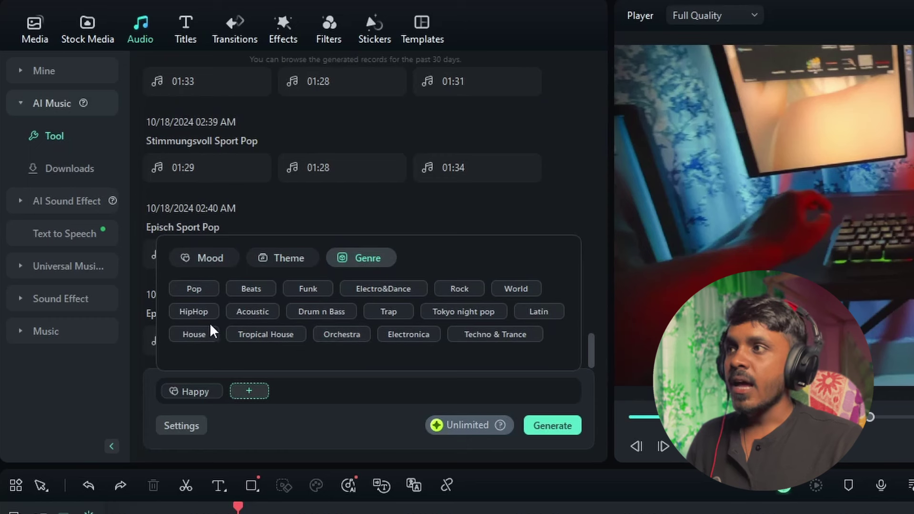
{"action": "left_click", "coordinate": [202, 292]}
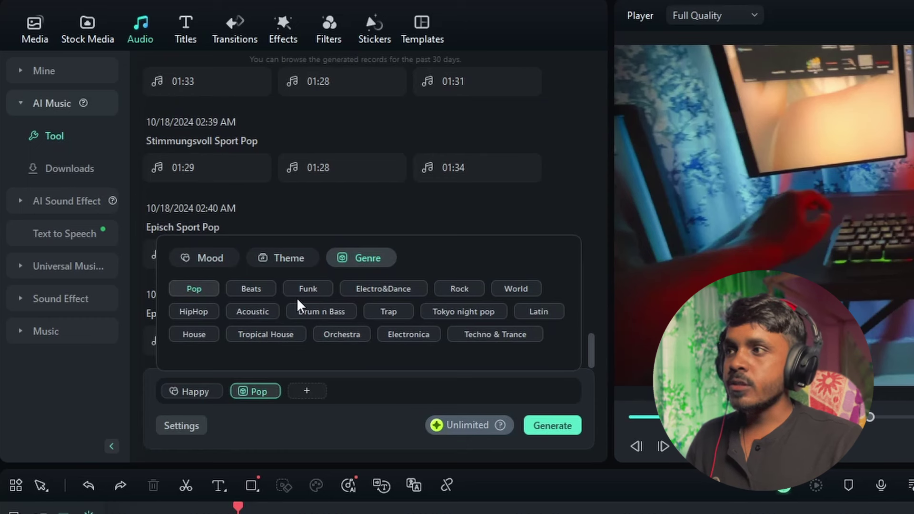
{"action": "left_click", "coordinate": [562, 423]}
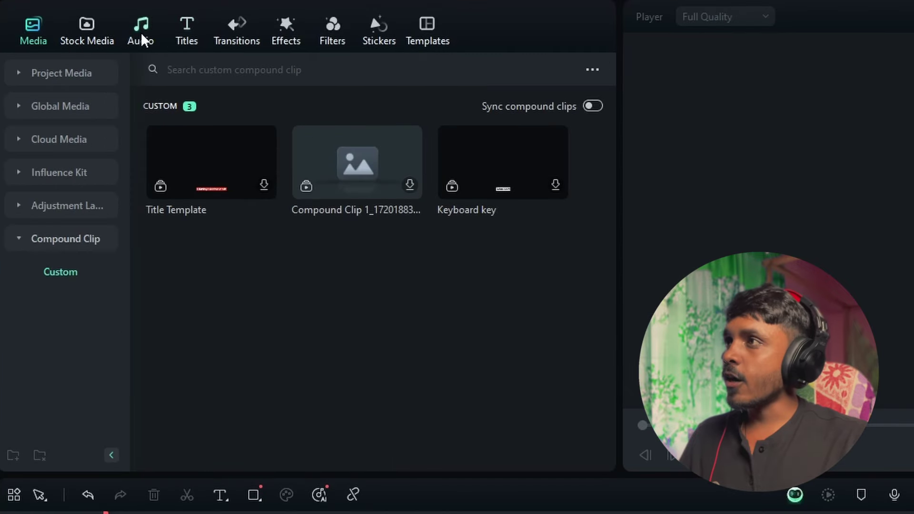
Start Text to Speech and enter the script "today i am going to teach you how to dance".
{"action": "left_click", "coordinate": [143, 41]}
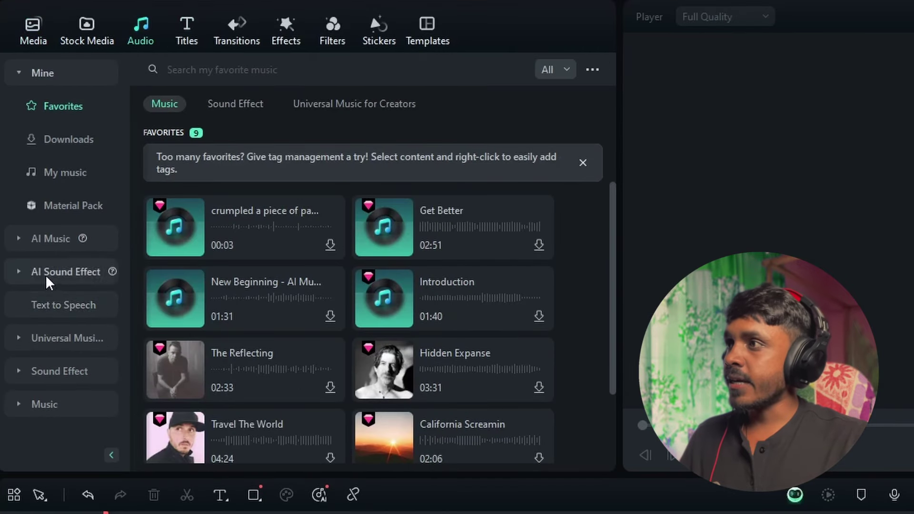
{"action": "left_click", "coordinate": [51, 312]}
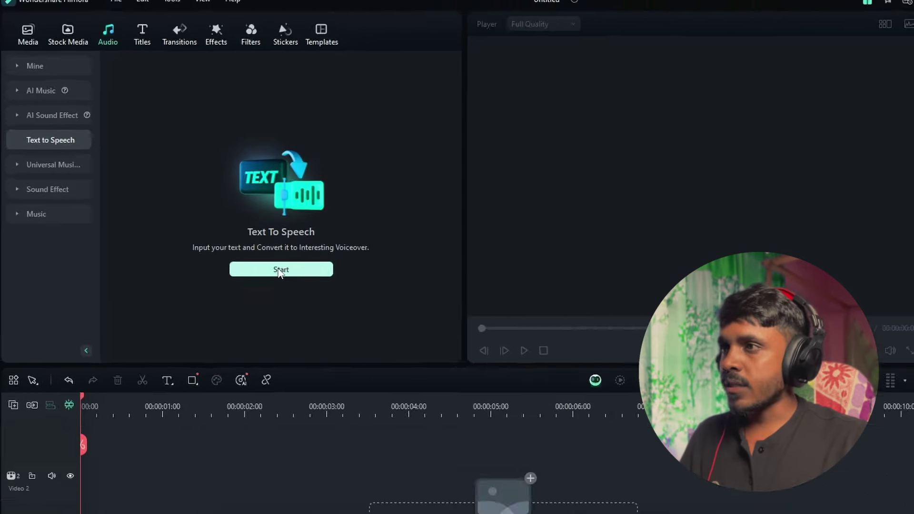
{"action": "left_click", "coordinate": [280, 270]}
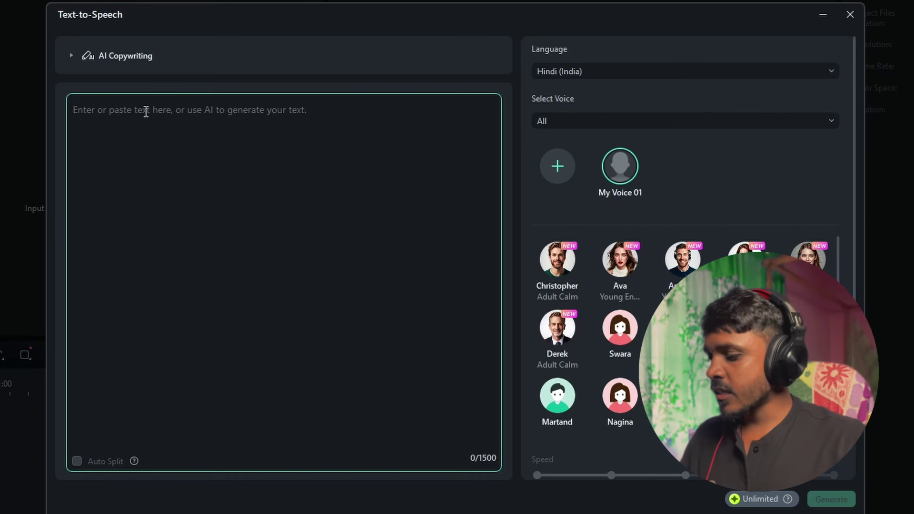
{"action": "type", "text": "today i am going to teach you how to dance"}
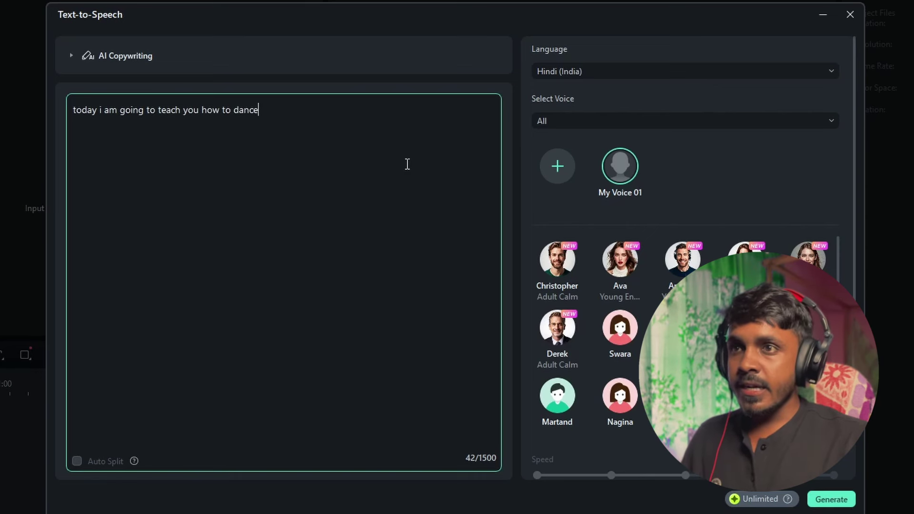
{"action": "scroll", "coordinate": [686, 285], "scroll_direction": "down", "scroll_amount": 1}
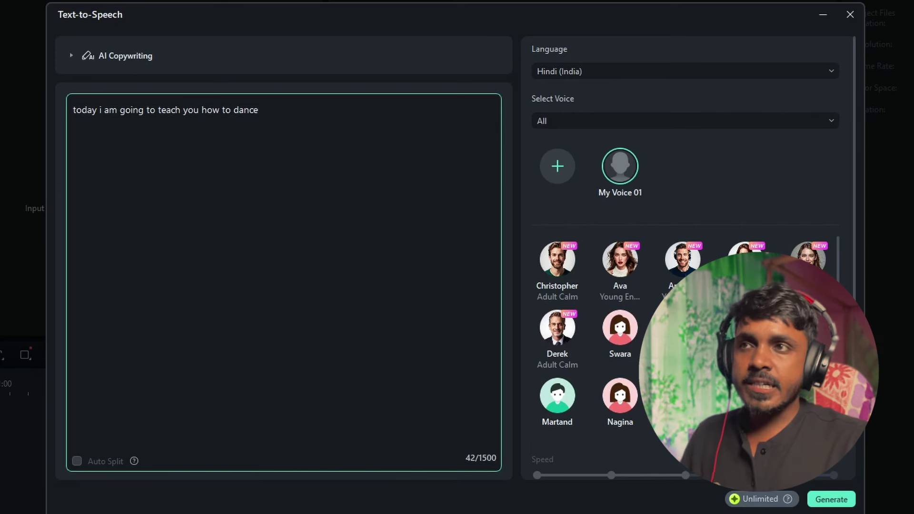
Set the speech language to English (US) and look through the other available languages.
{"action": "left_click", "coordinate": [601, 74]}
{"action": "scroll", "coordinate": [617, 153], "scroll_direction": "up", "scroll_amount": 5}
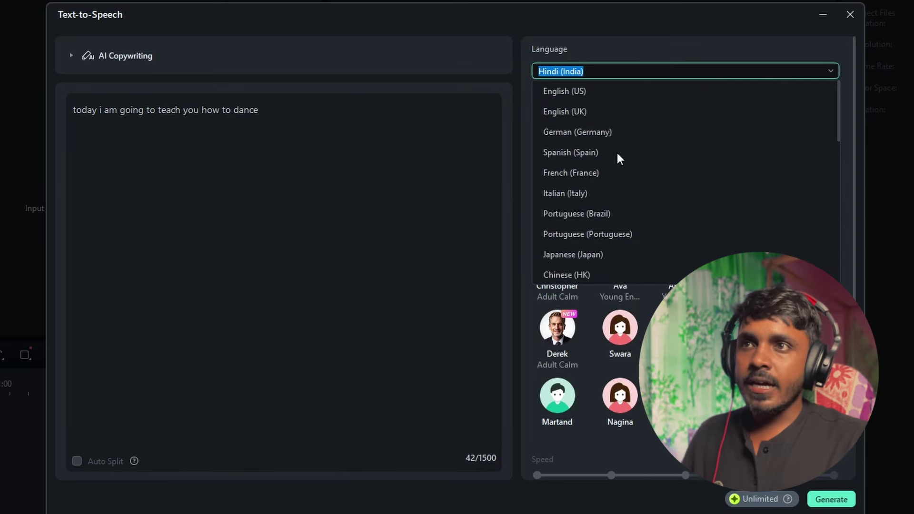
{"action": "left_click", "coordinate": [601, 94]}
{"action": "left_click", "coordinate": [608, 70]}
{"action": "scroll", "coordinate": [610, 223], "scroll_direction": "down", "scroll_amount": 3}
{"action": "scroll", "coordinate": [610, 223], "scroll_direction": "down", "scroll_amount": 4}
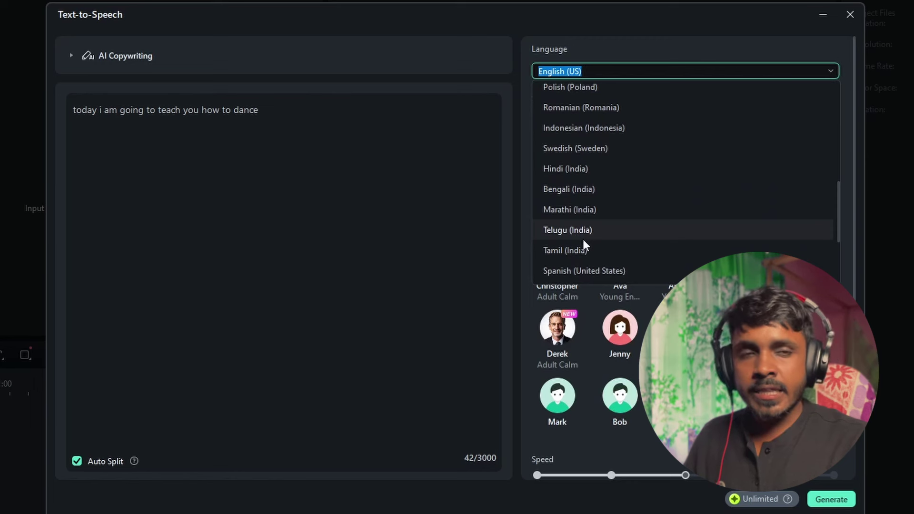
{"action": "left_click", "coordinate": [782, 55]}
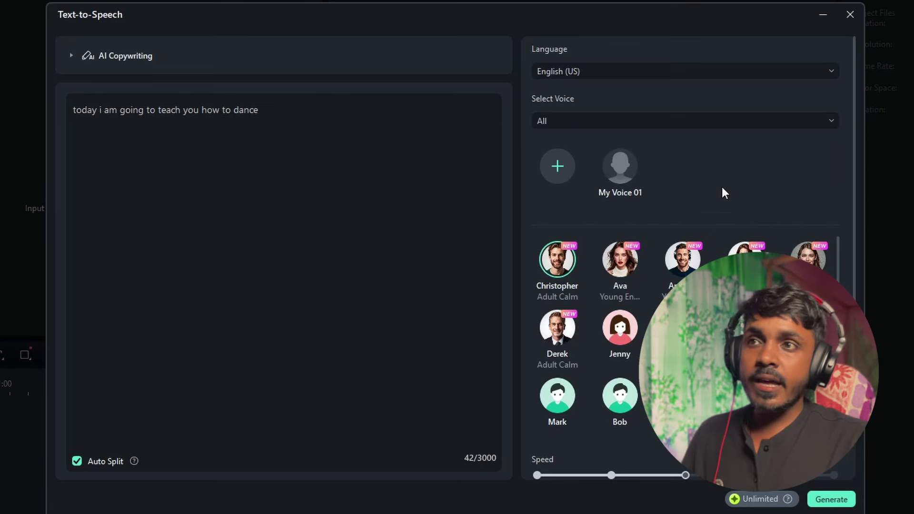
View the consent recording requirements for cloning a new voice and leave without recording.
{"action": "left_click", "coordinate": [554, 164]}
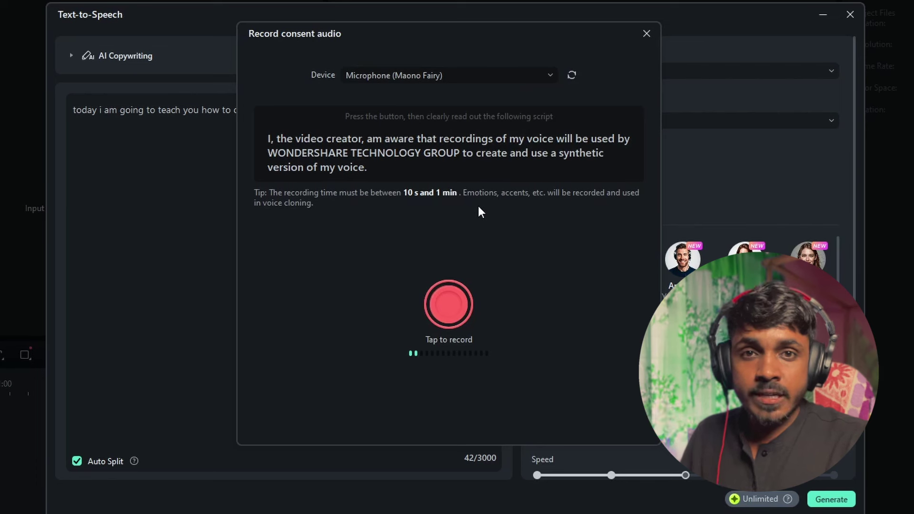
{"action": "left_click", "coordinate": [646, 34]}
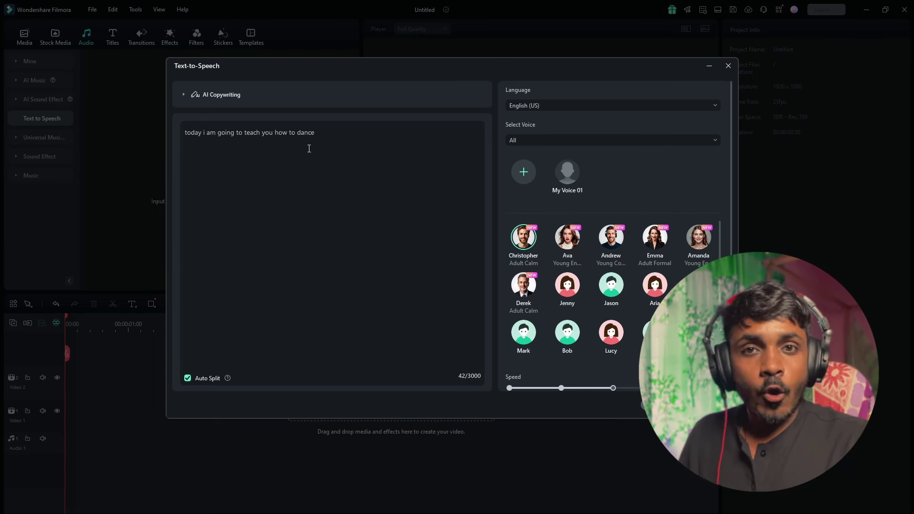
{"action": "mouse_move", "coordinate": [575, 182]}
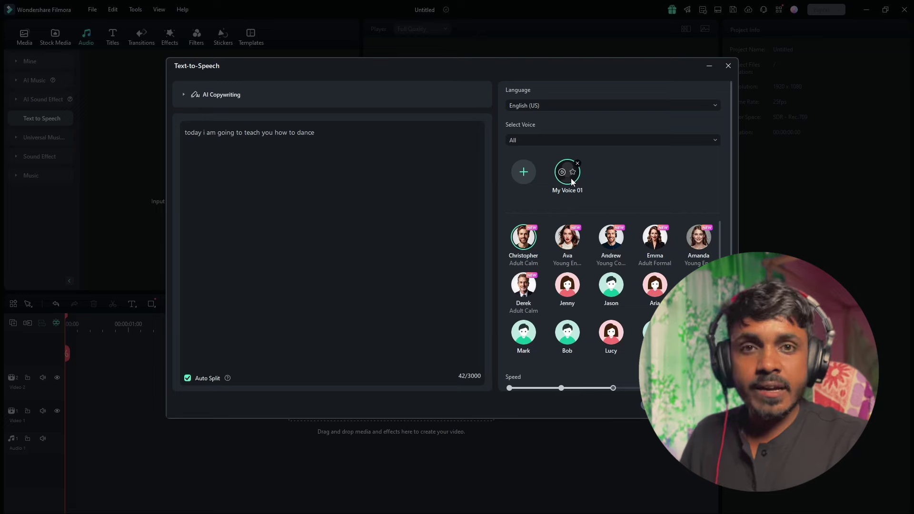